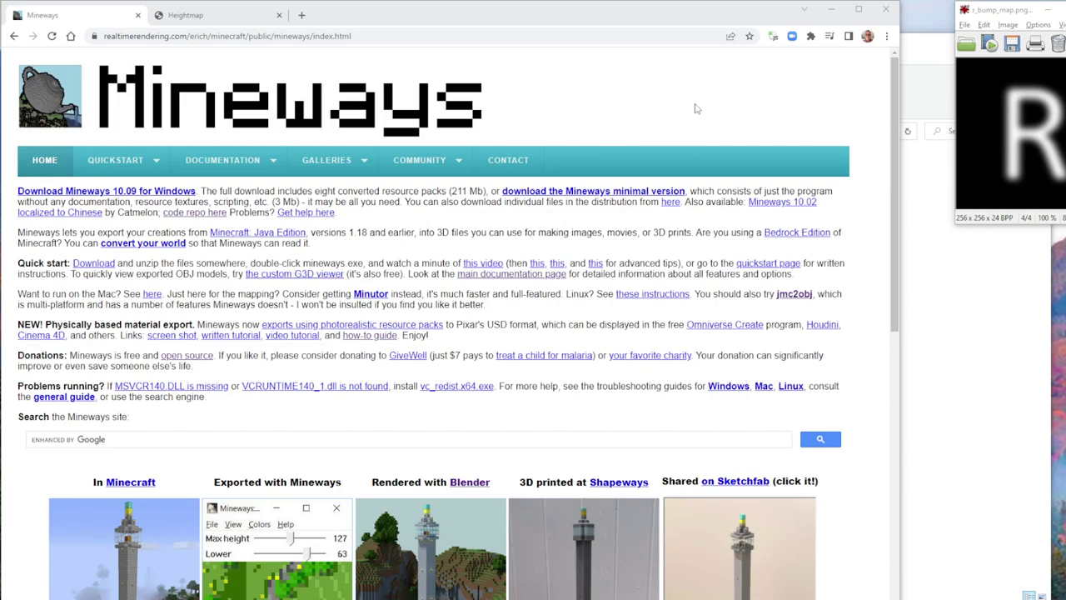
# - Open the Mineways Scripting documentation and go to the Change blocks command examples
pyautogui.moveTo(209, 162)
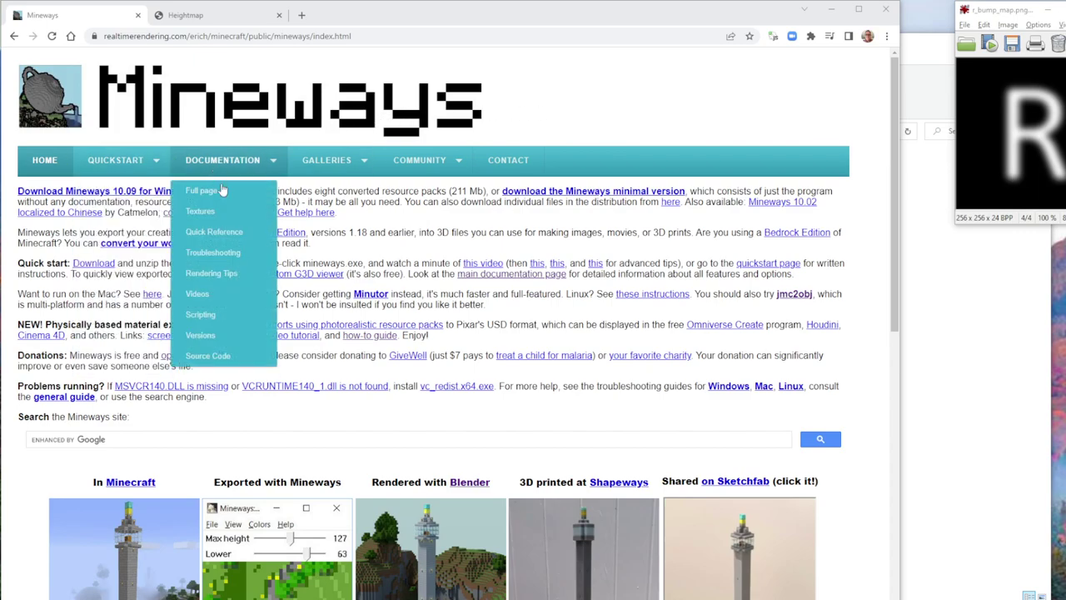
pyautogui.click(208, 320)
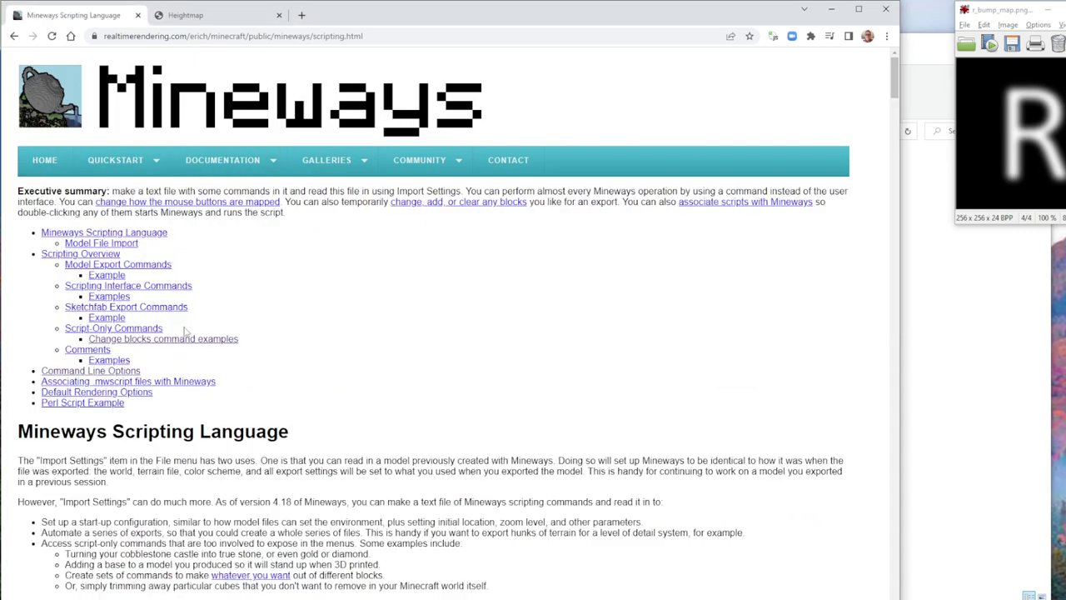
pyautogui.click(169, 339)
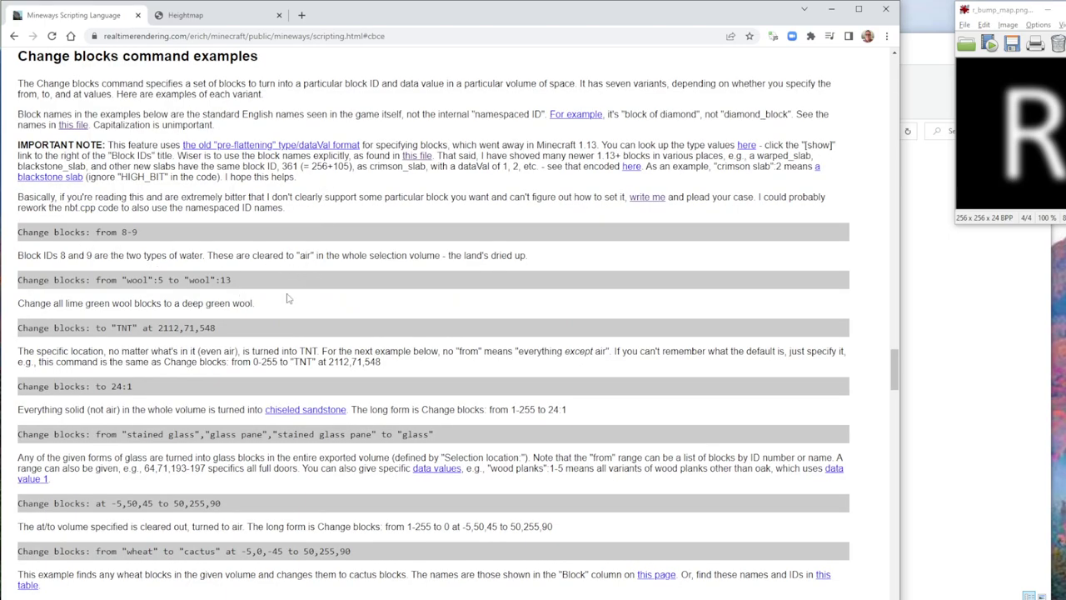
# - Examine the Perl Script Example and orbit the 3D model made with it
pyautogui.moveTo(897, 382); pyautogui.dragTo(883, 570)
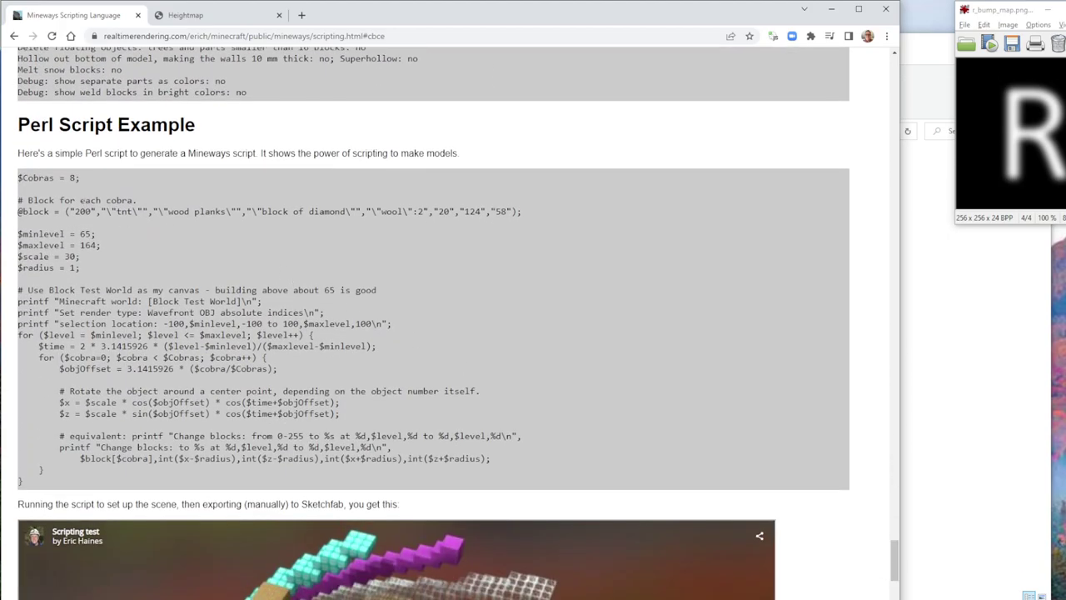
pyautogui.scroll(-6, 170, 480)
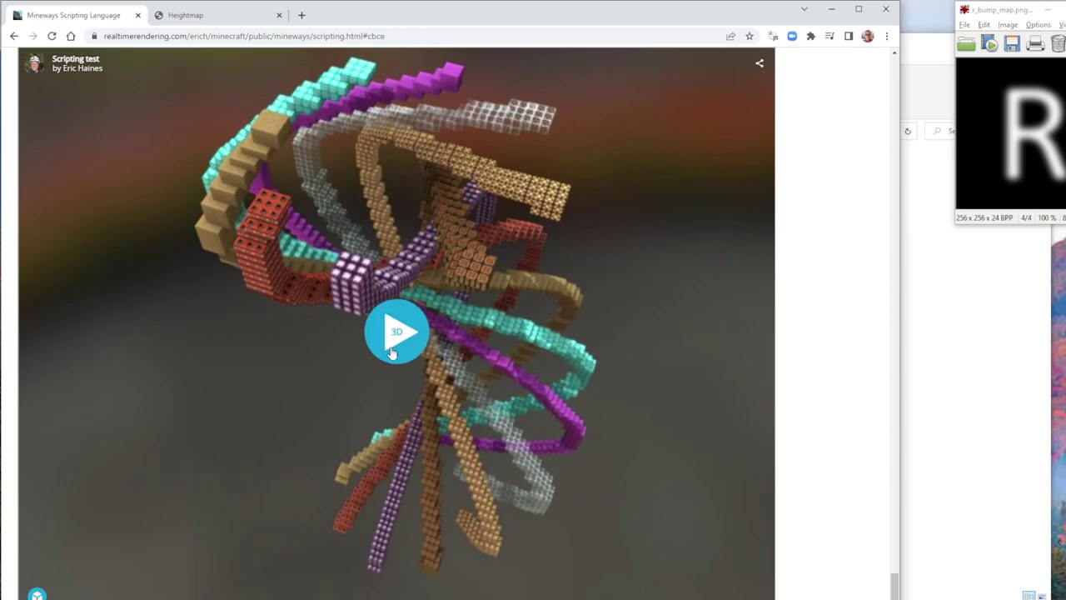
pyautogui.click(391, 333)
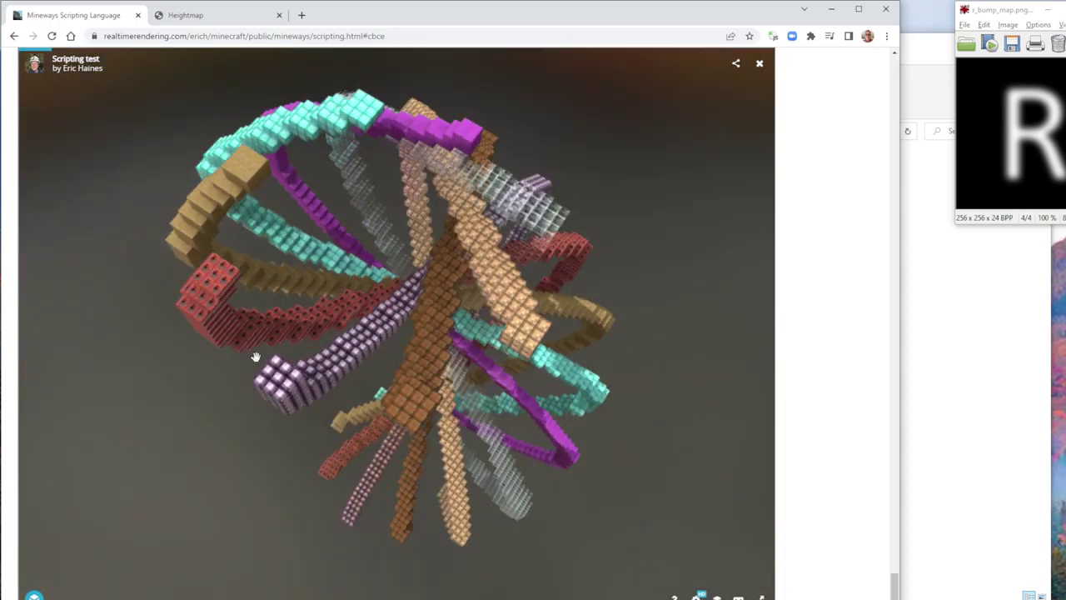
pyautogui.moveTo(255, 356); pyautogui.dragTo(350, 312)
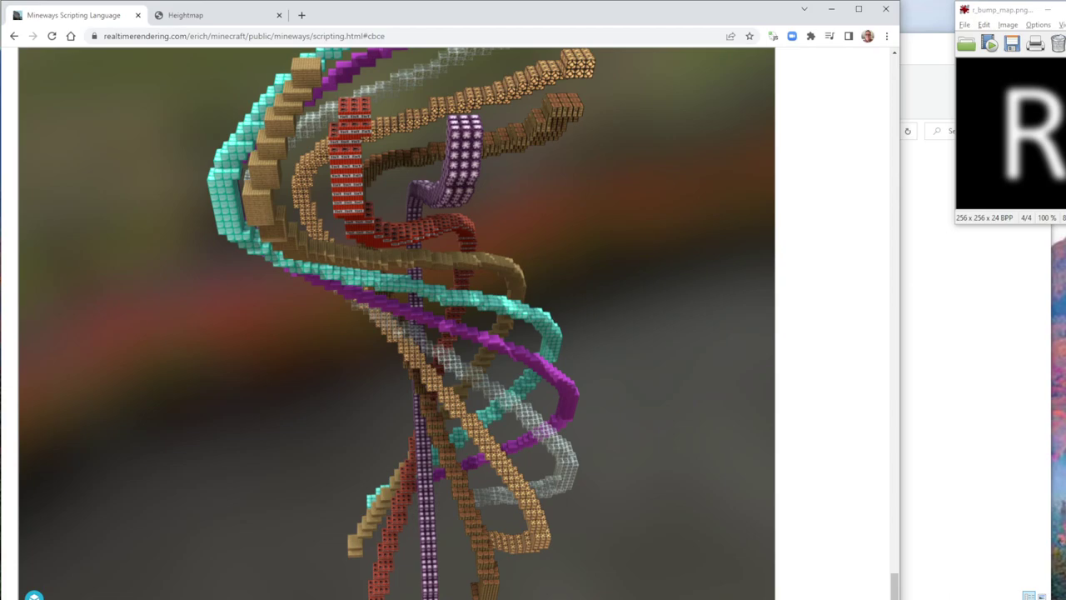
# - Switch past the heightfield.py code to the Anaconda Prompt and run "python heightfield.py > heightfield.mwscript"
pyautogui.hotkey('alt', 'Tab')
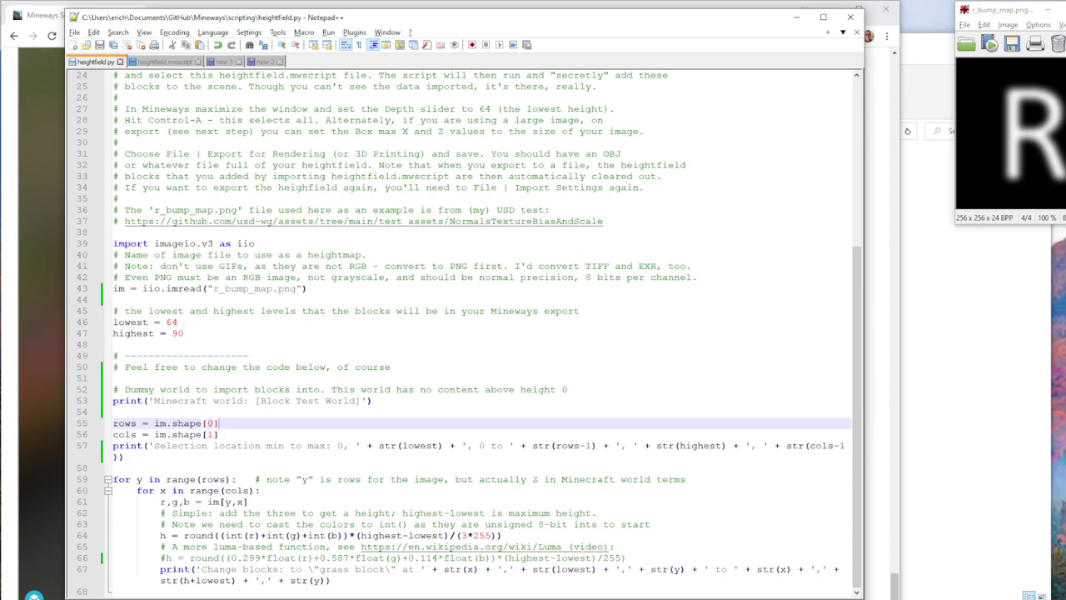
pyautogui.hotkey('alt', 'Tab')
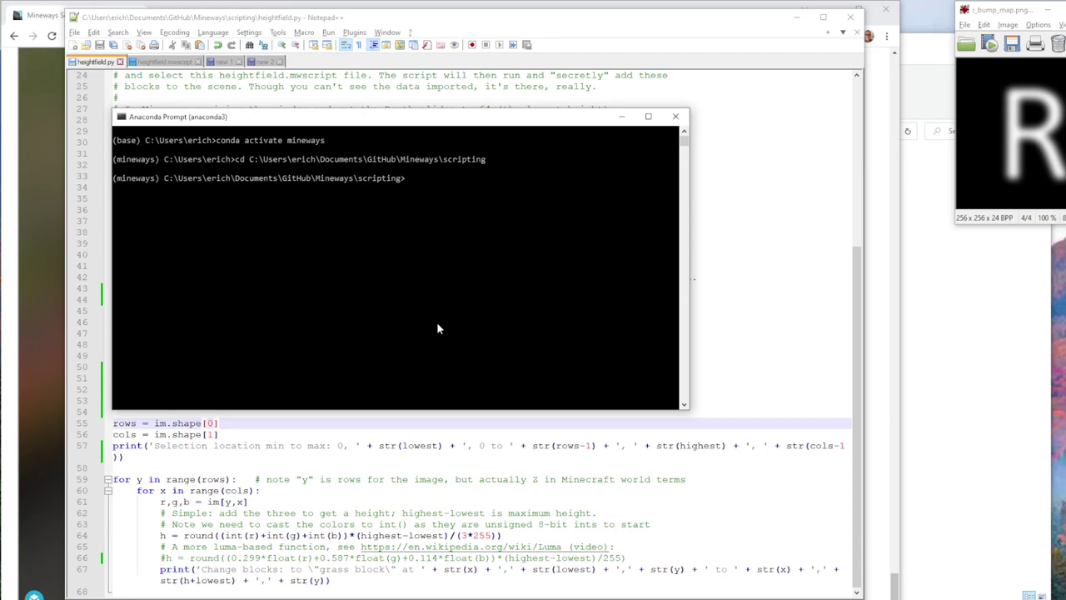
pyautogui.moveTo(439, 127); pyautogui.dragTo(518, 170)
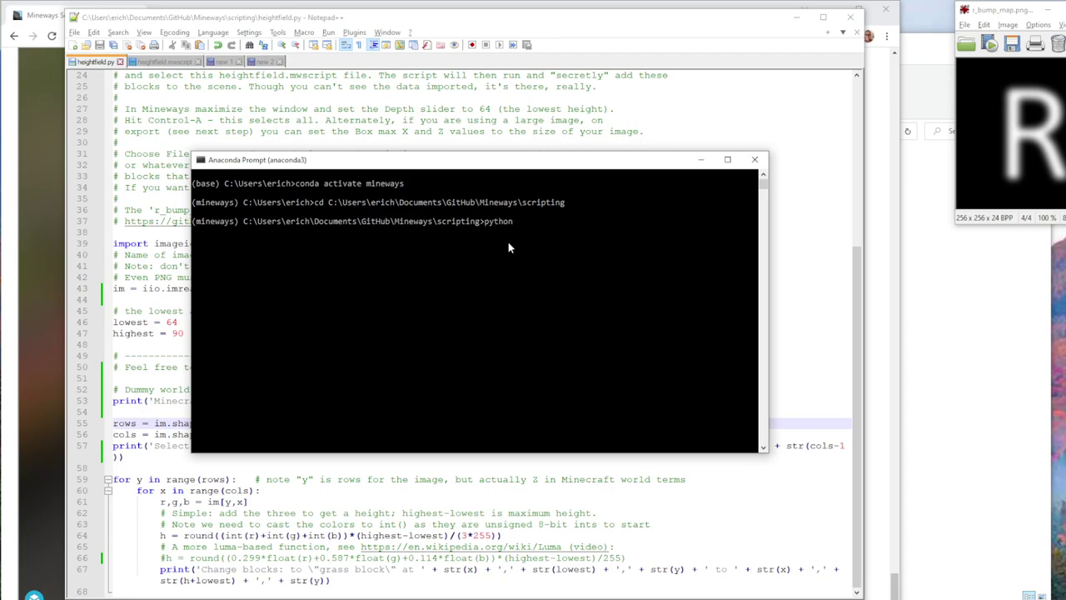
pyautogui.press('Tab')
pyautogui.press('Tab')
pyautogui.write('> hei')
pyautogui.press('Tab')
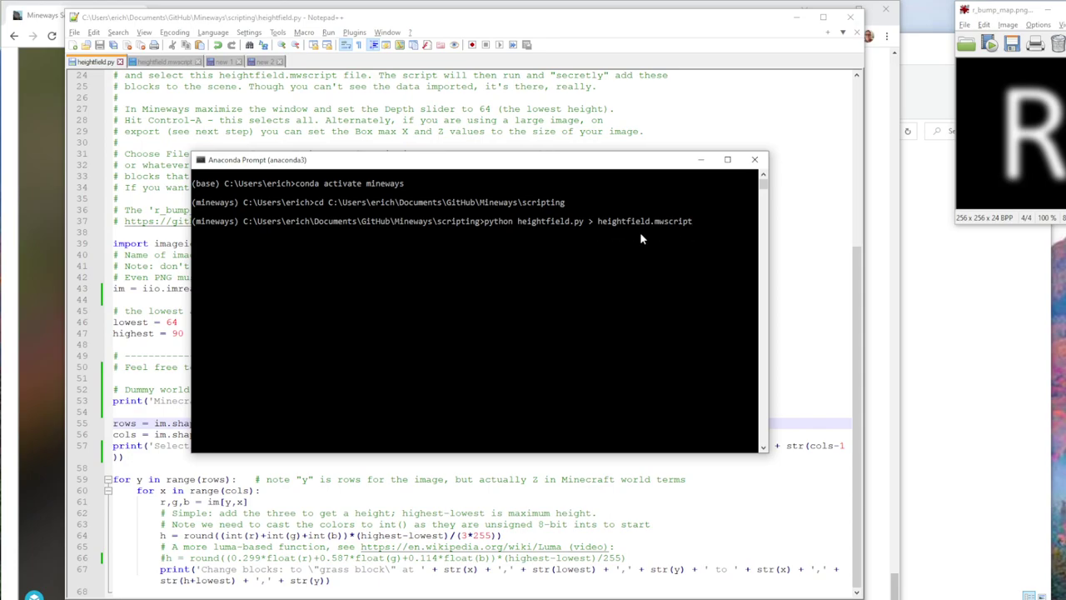
pyautogui.press('Return')
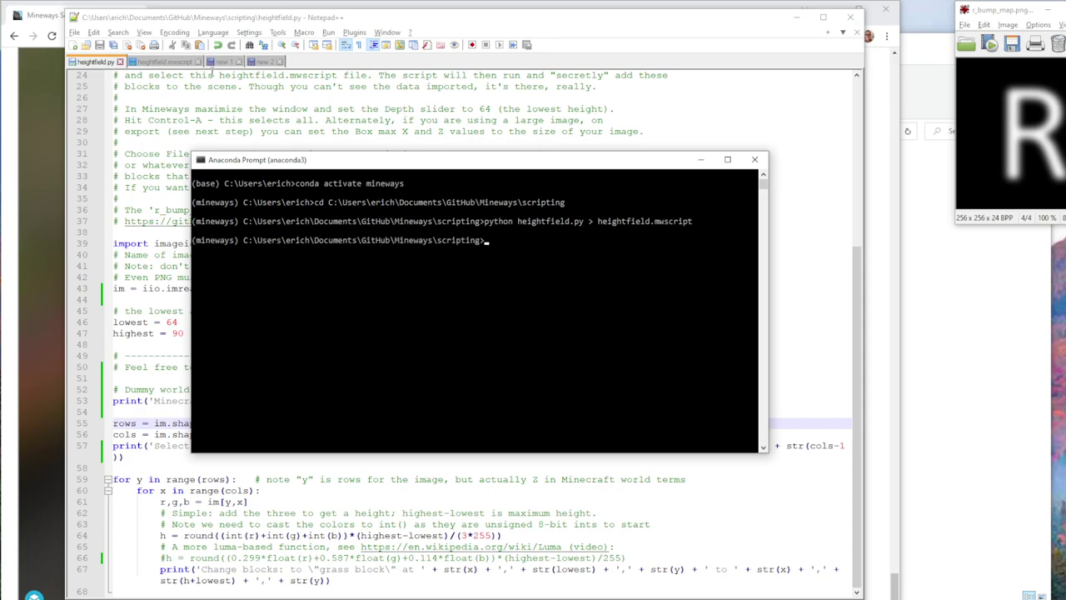
# - Reload heightfield.mwscript in Notepad++ and look through its generated Change blocks commands
pyautogui.click(175, 63)
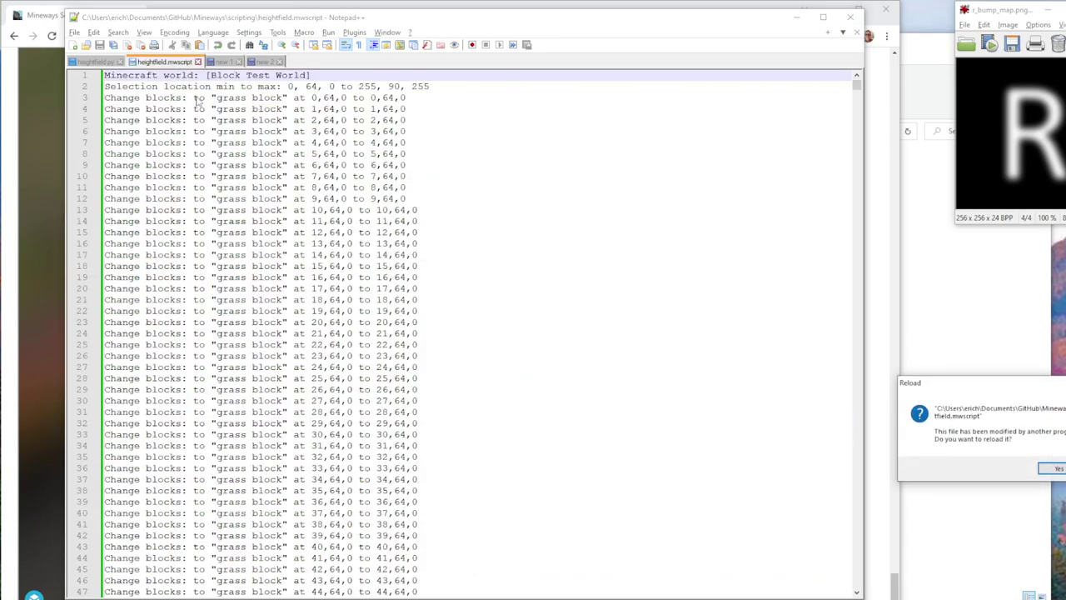
pyautogui.click(1058, 470)
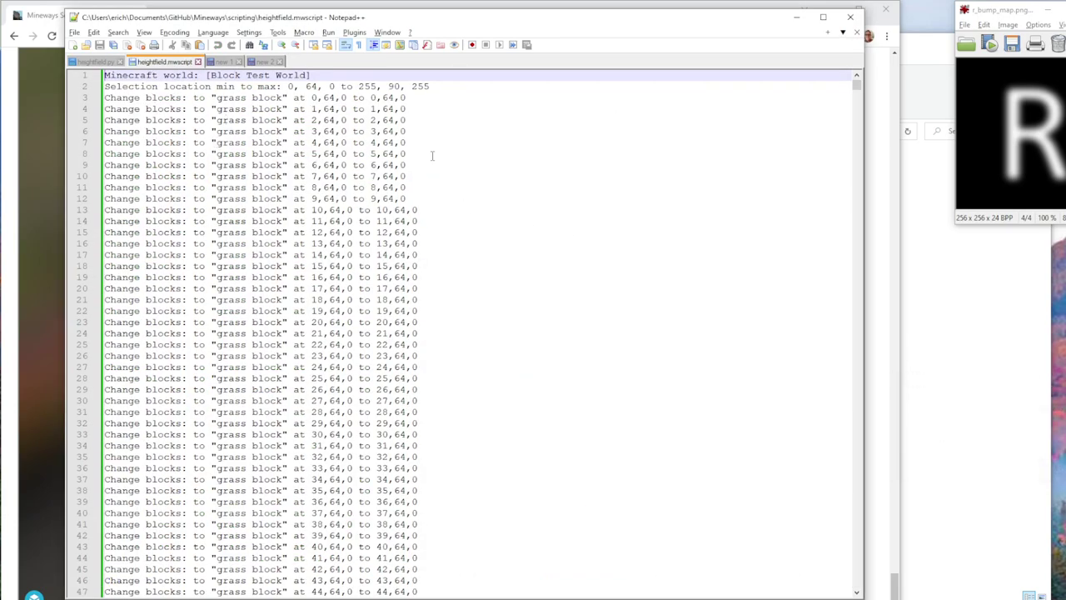
pyautogui.moveTo(857, 86); pyautogui.dragTo(856, 277)
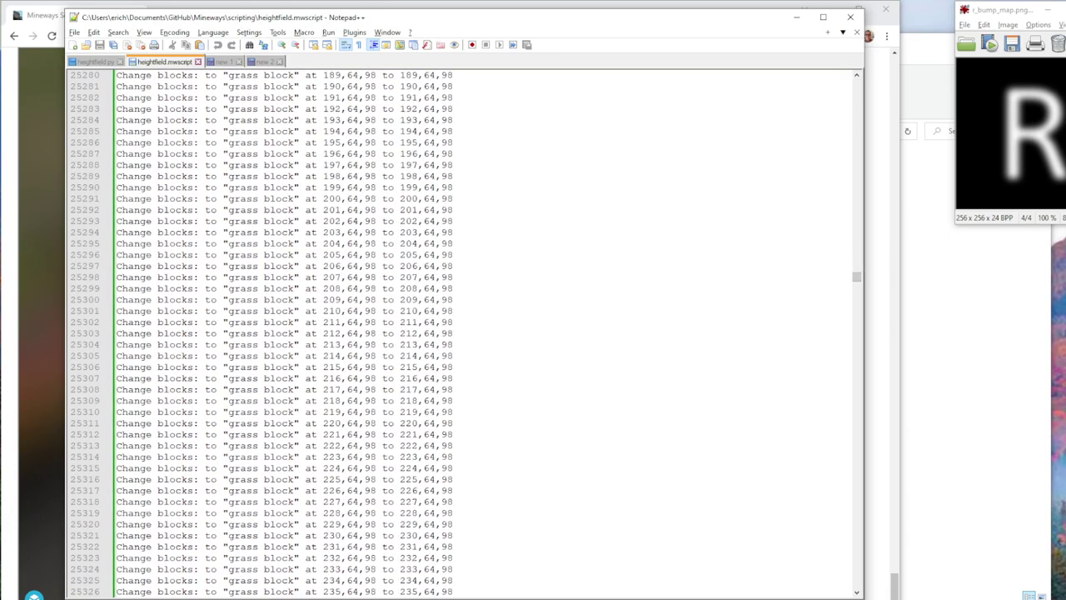
# - Switch to Mineways, import heightfield.mwscript as settings and dismiss the completion message
pyautogui.hotkey('alt', 'Tab')
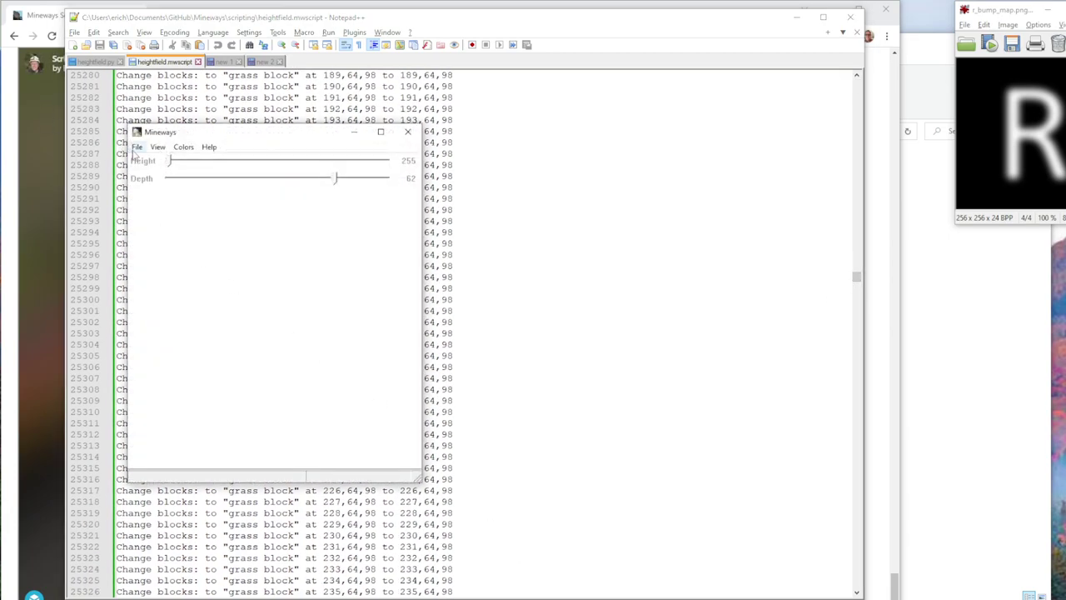
pyautogui.click(137, 147)
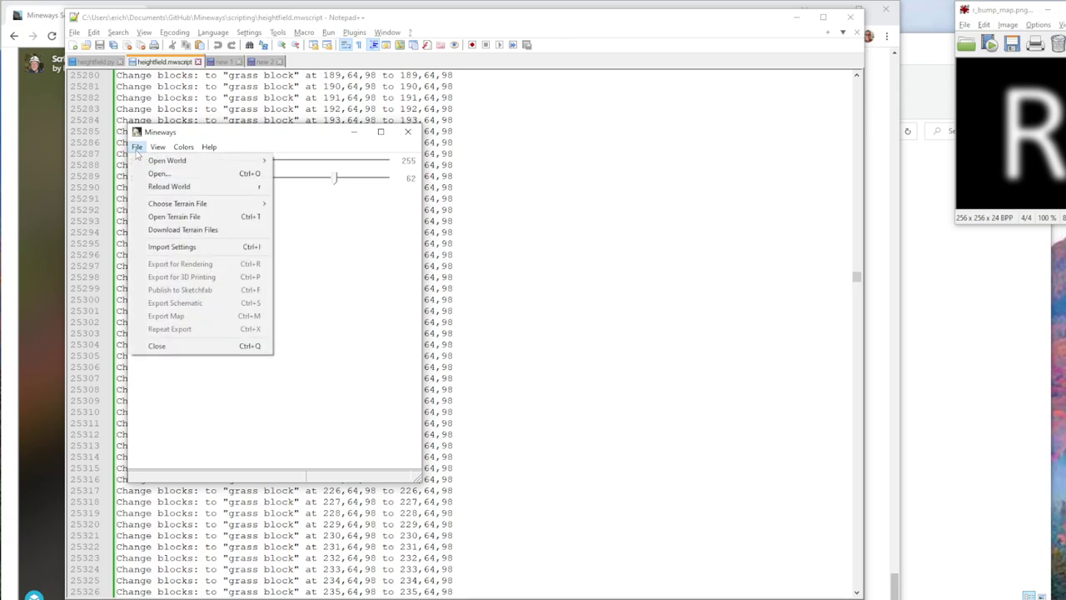
pyautogui.click(178, 247)
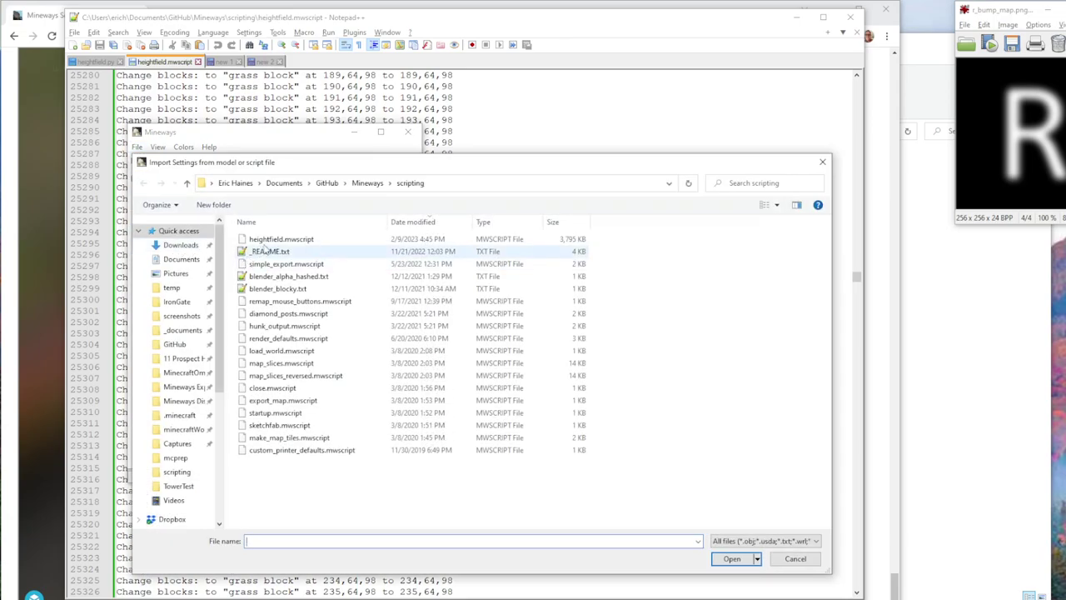
pyautogui.click(271, 240)
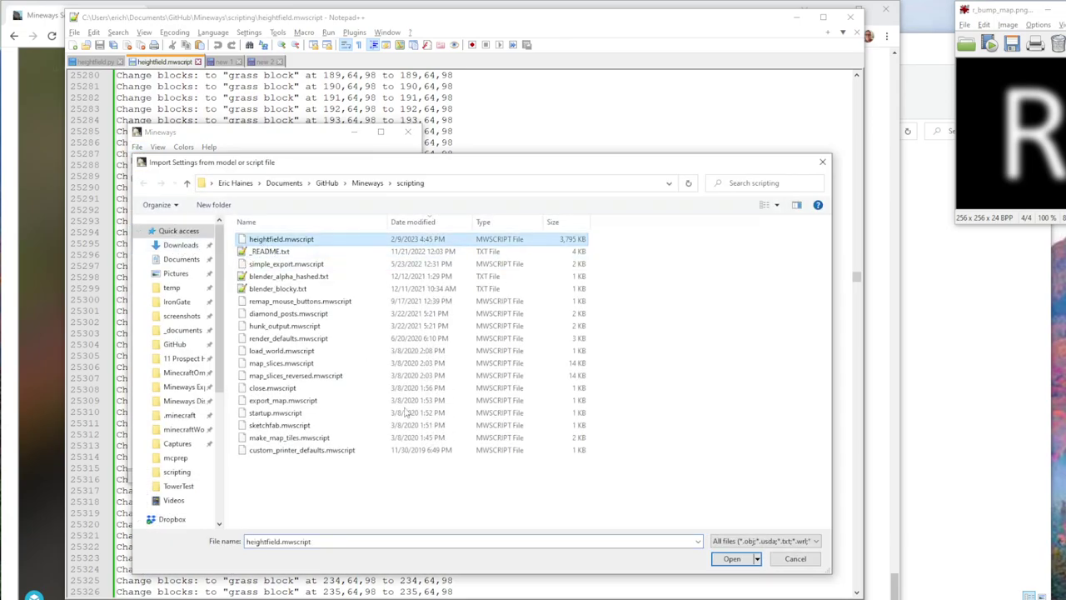
pyautogui.click(731, 559)
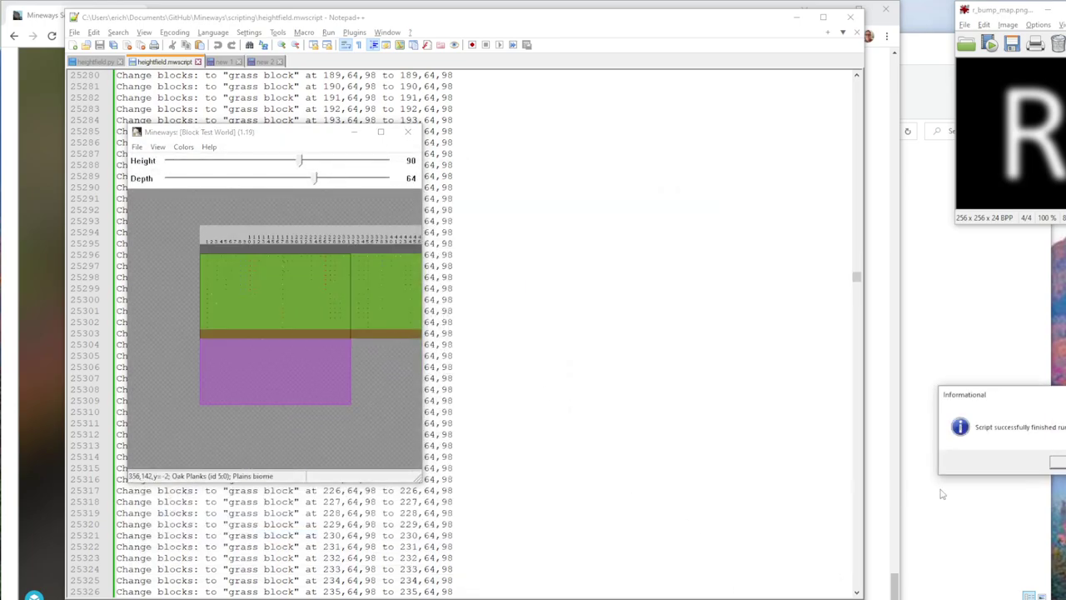
pyautogui.click(1058, 462)
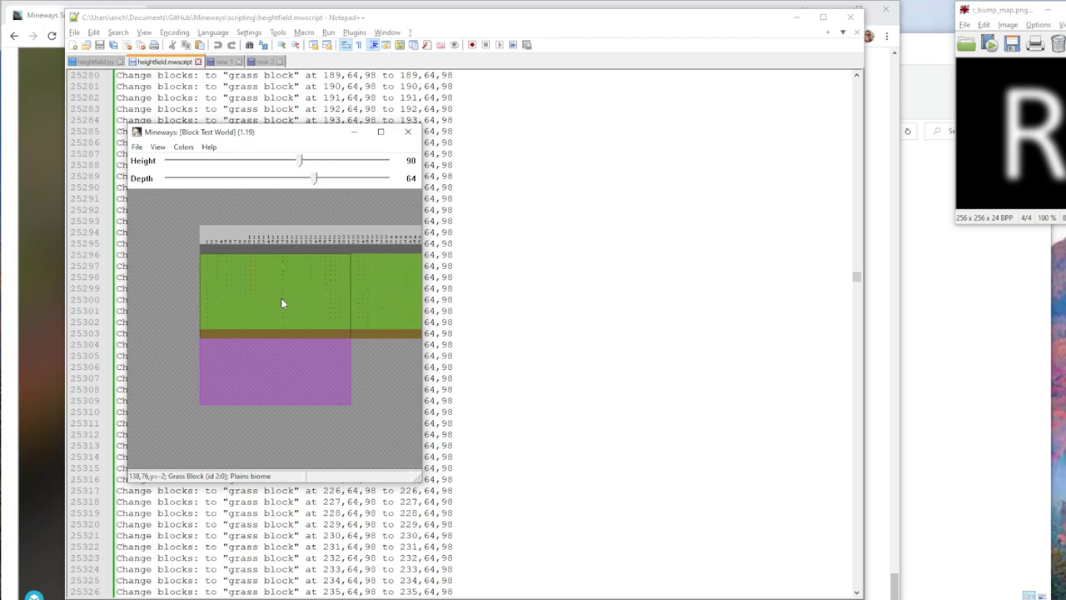
# - Review the heightfield.py code in Notepad++ alongside the Mineways map and the generated heightfield.mwscript
pyautogui.click(102, 62)
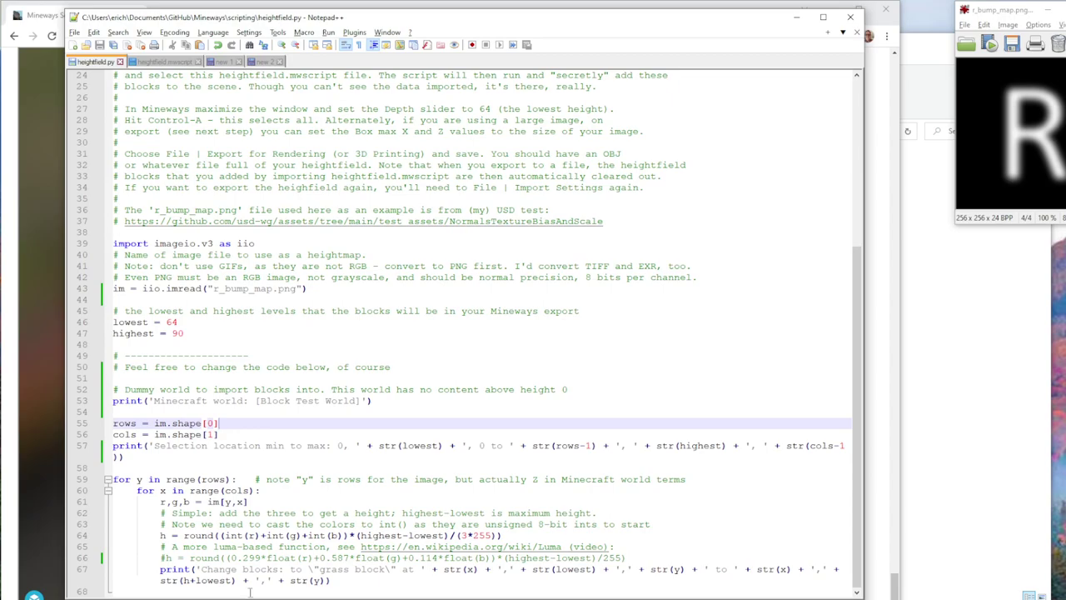
pyautogui.hotkey('alt', 'Tab')
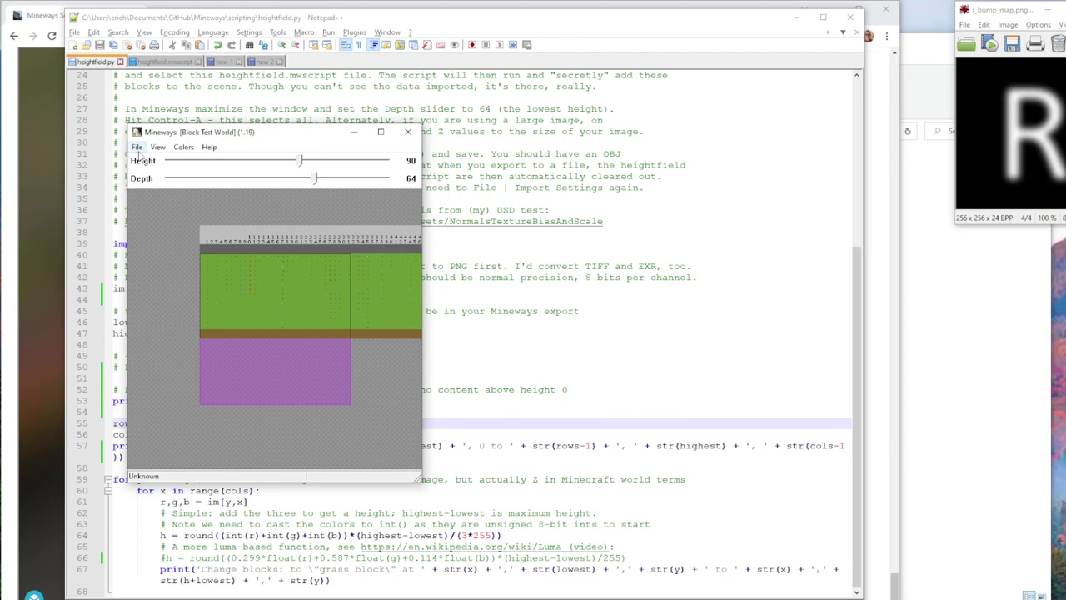
pyautogui.click(164, 61)
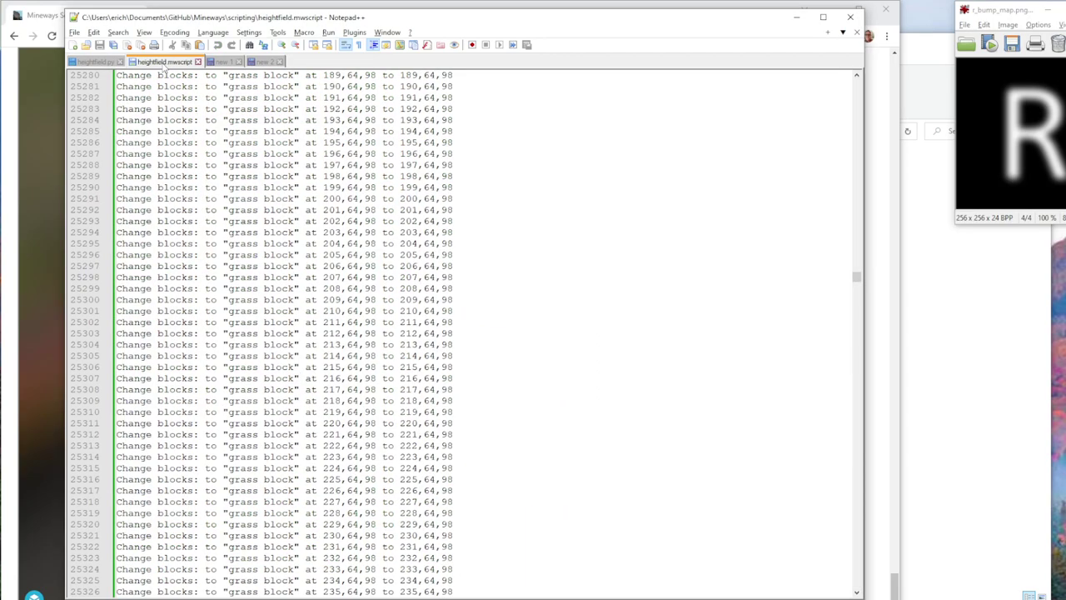
pyautogui.click(94, 62)
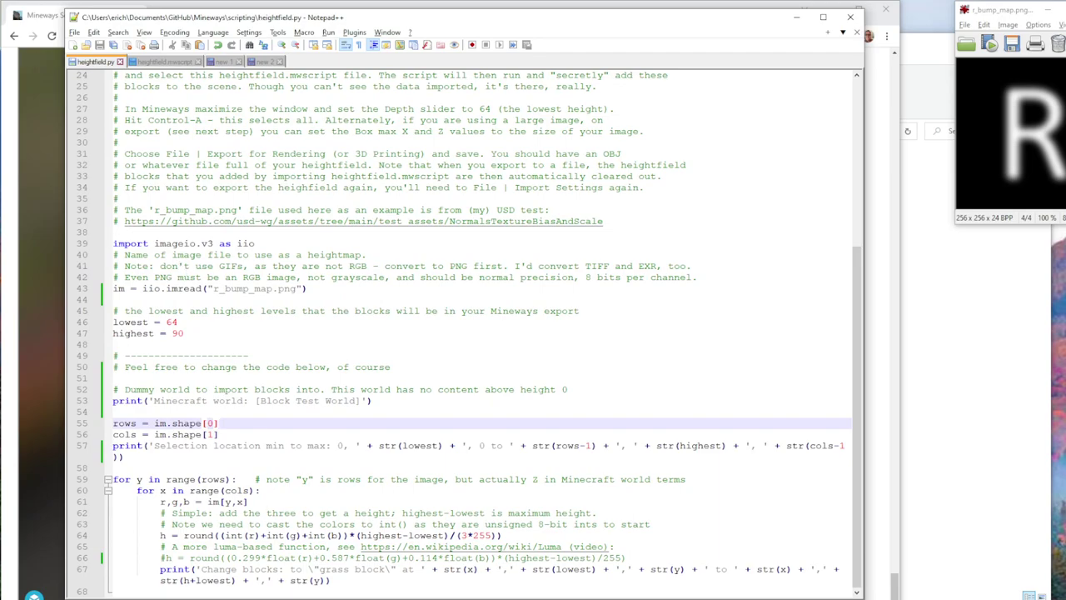
# - Switch back to Mineways, start an export for rendering and set the destination folder to c:\temp
pyautogui.hotkey('alt', 'Tab')
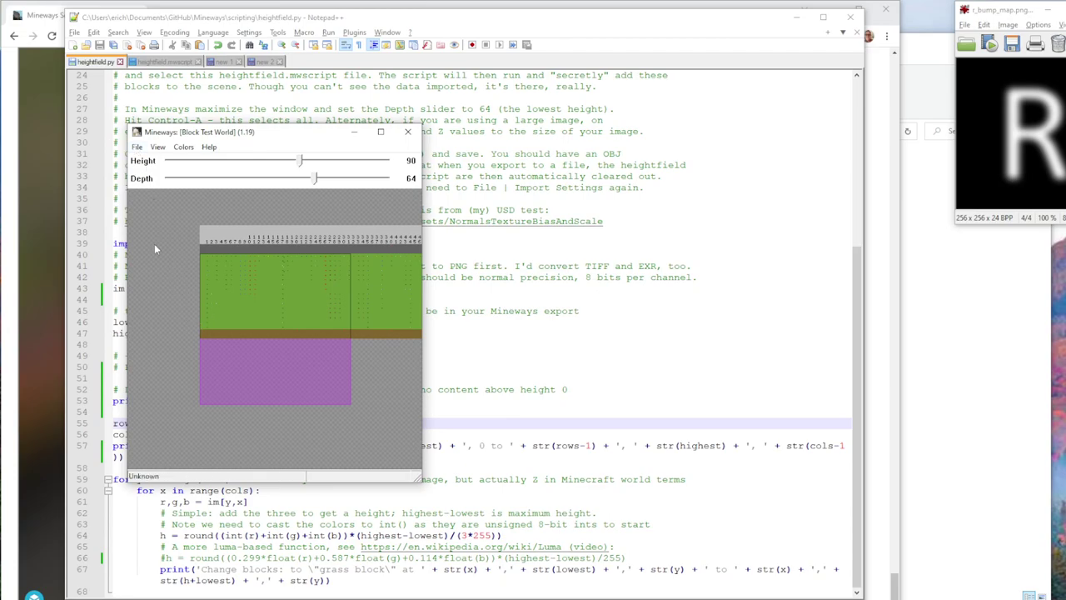
pyautogui.click(136, 147)
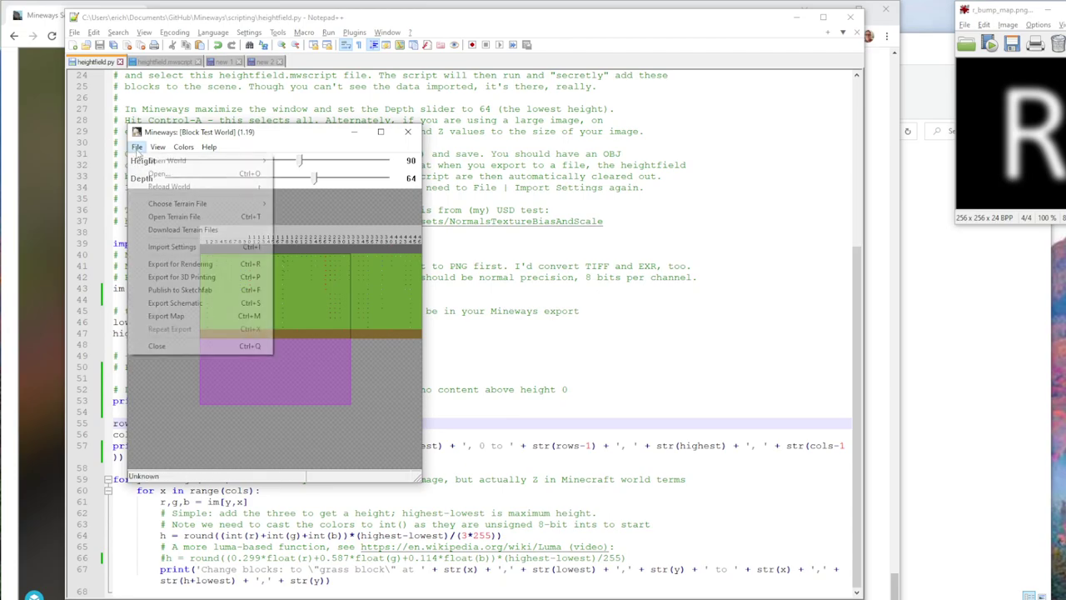
pyautogui.click(194, 264)
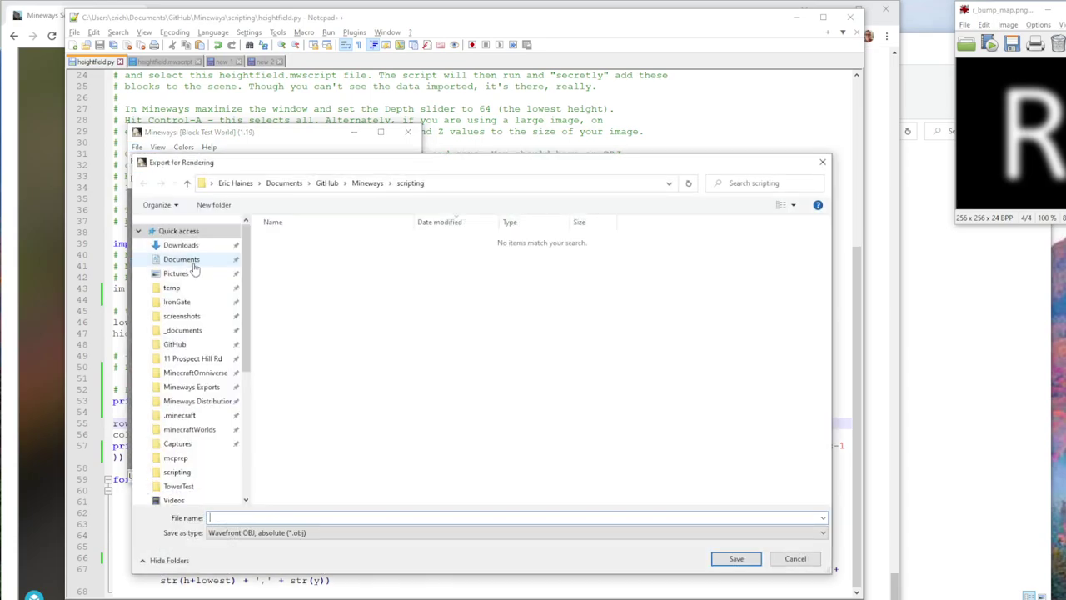
pyautogui.click(453, 183)
pyautogui.write('c')
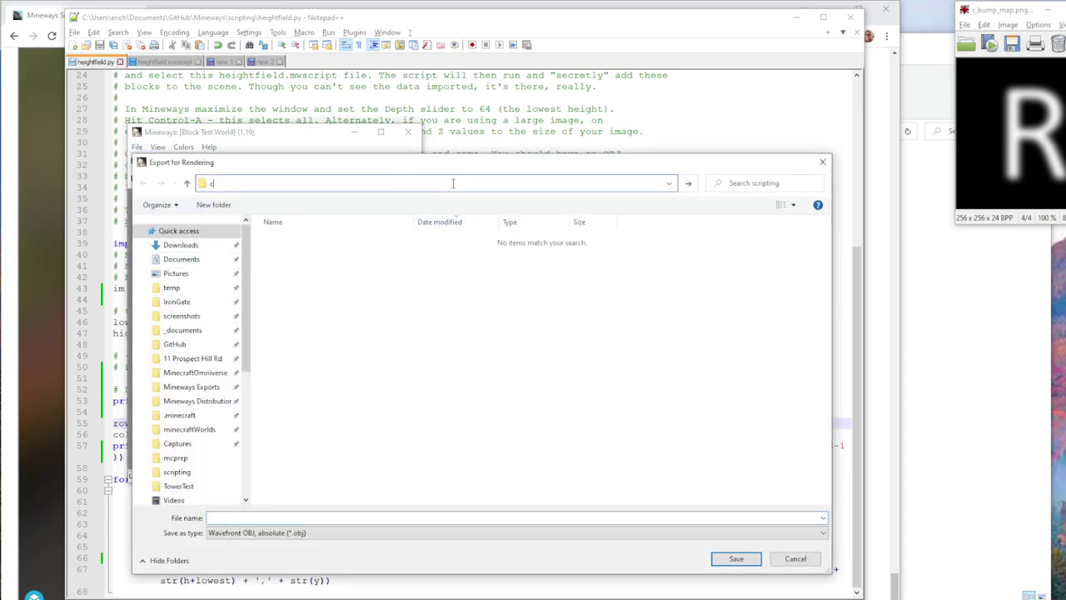
pyautogui.write(':\temp')
pyautogui.press('Return')
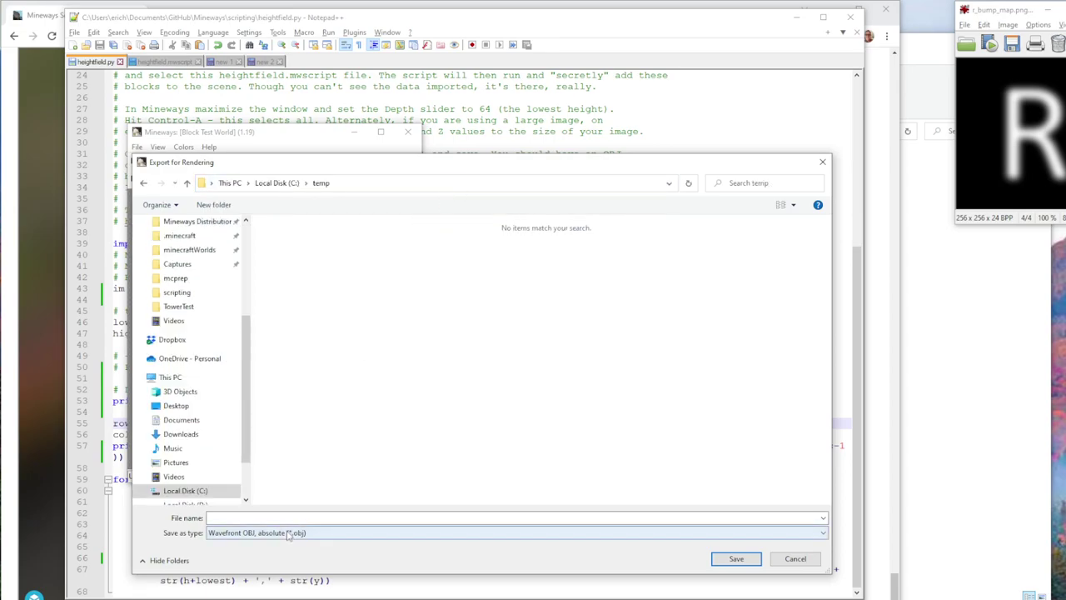
# - Export the selection as a Wavefront OBJ named height with the existing model options, and keep export statistics displayed for the session
pyautogui.click(287, 518)
pyautogui.write('height')
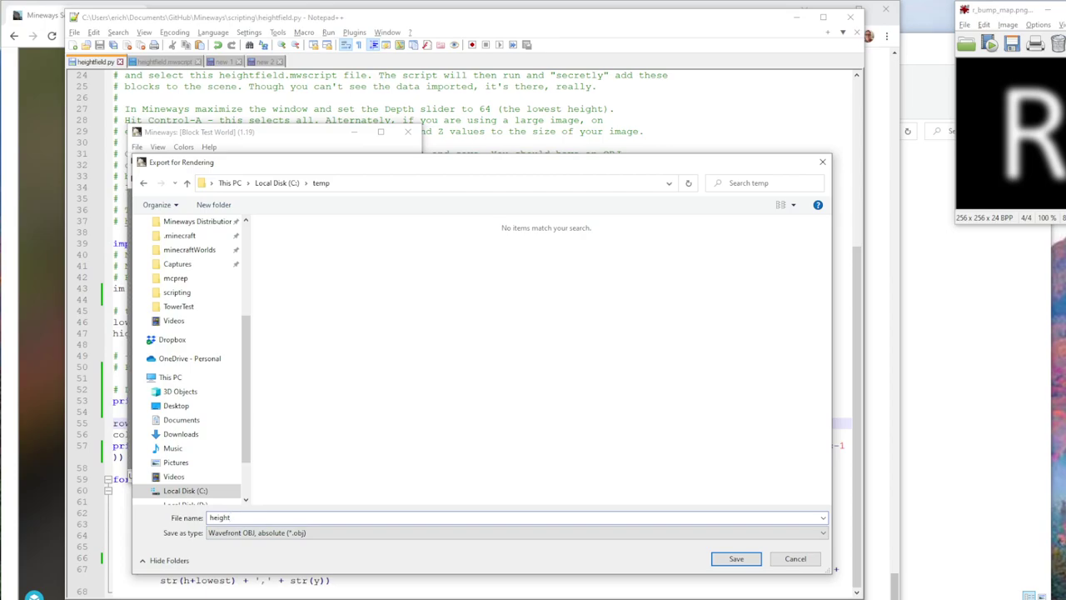
pyautogui.press('Return')
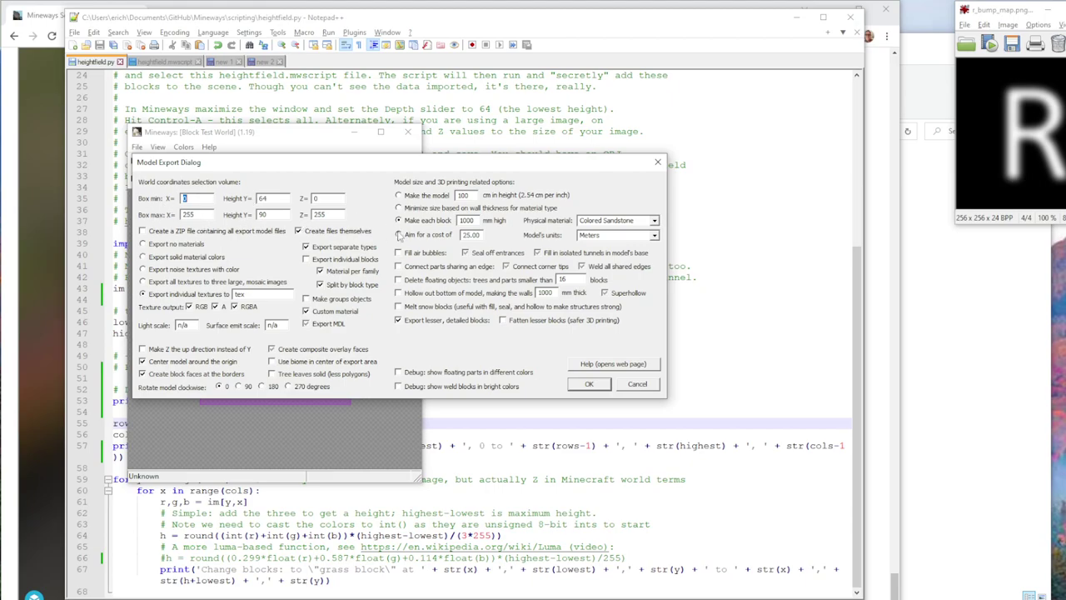
pyautogui.click(587, 383)
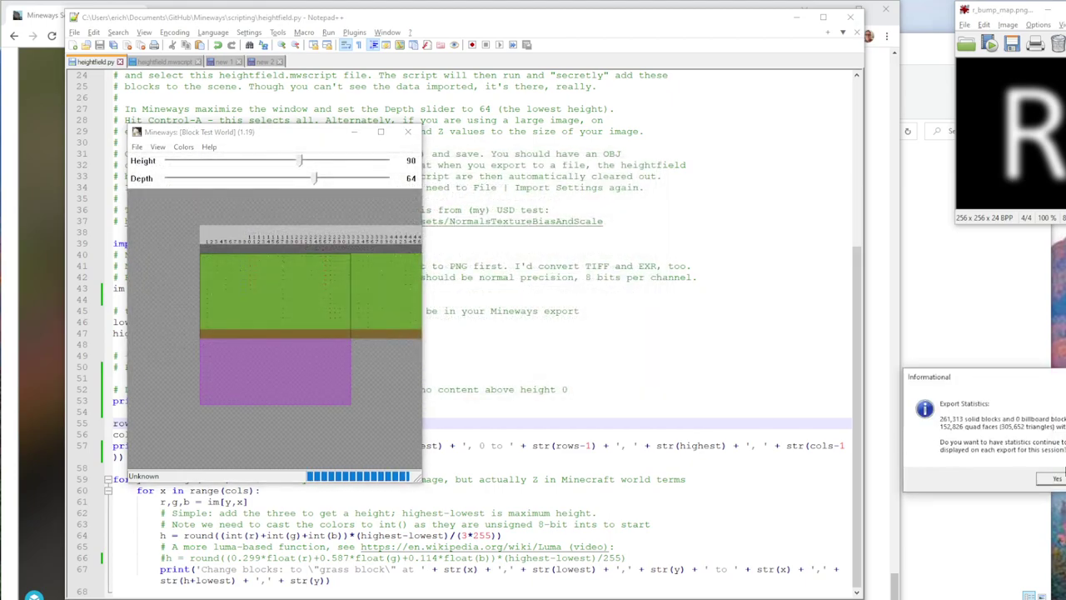
pyautogui.click(1055, 478)
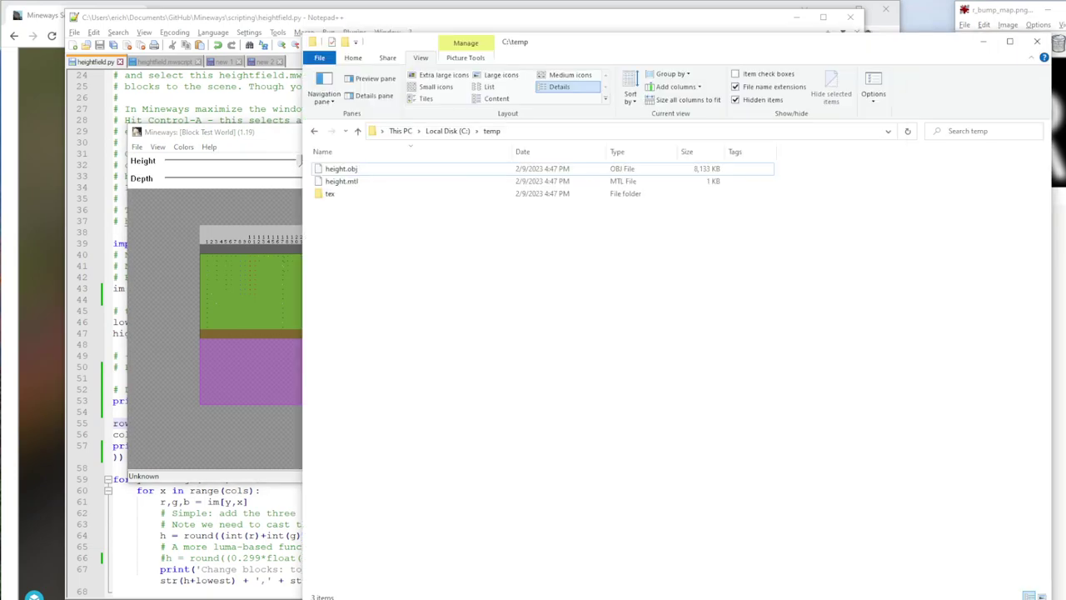
# - Bring the G3D Asset Viewer window into view and load height.obj from C:\temp into it
pyautogui.moveTo(1061, 195); pyautogui.dragTo(628, 163)
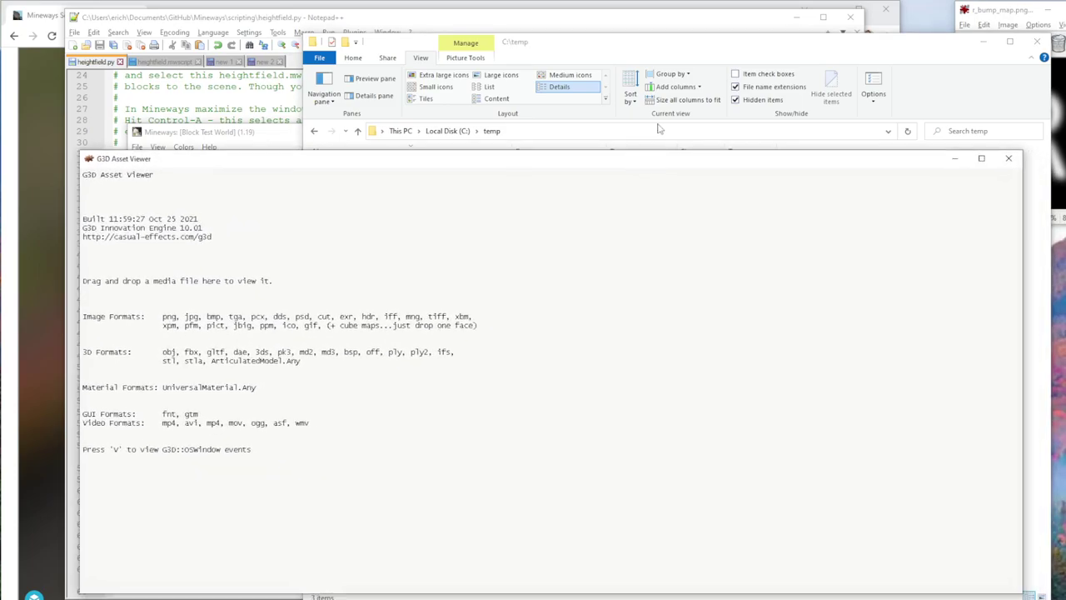
pyautogui.click(616, 52)
pyautogui.click(350, 170)
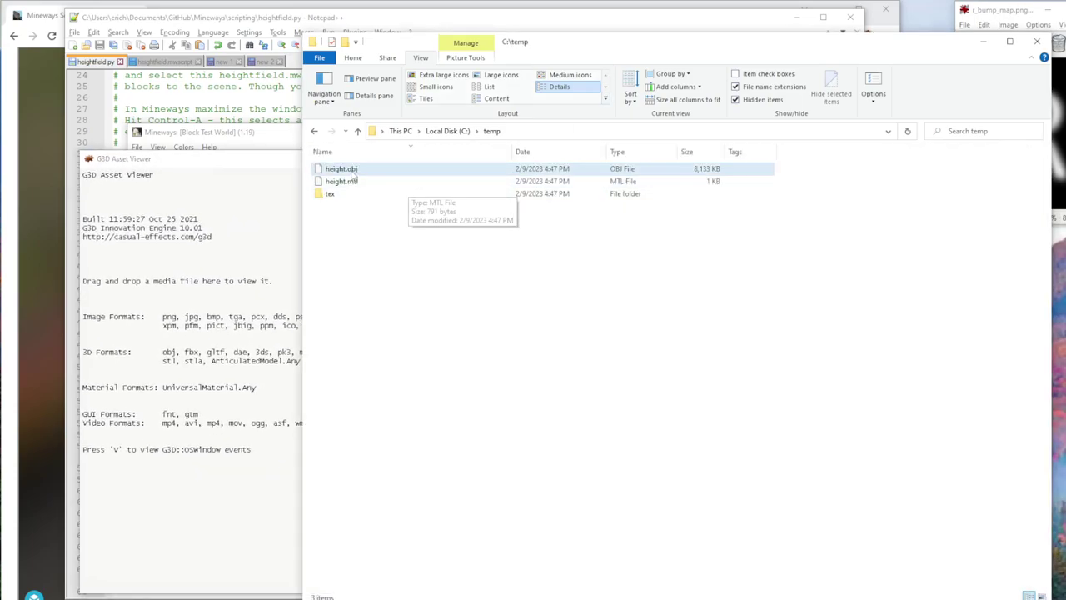
pyautogui.moveTo(353, 172); pyautogui.dragTo(236, 310)
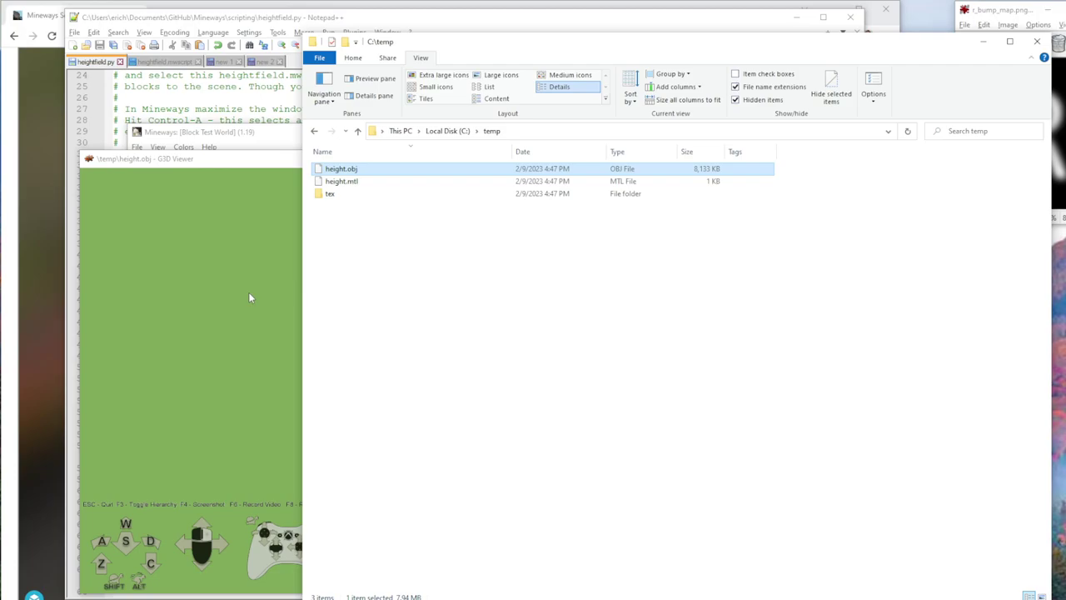
# - Examine the grass and dirt block terraces of the height.obj model up close
pyautogui.click(249, 297)
pyautogui.moveTo(249, 297); pyautogui.dragTo(362, 297, button='right')
pyautogui.press('w')
pyautogui.press('a')
pyautogui.press('w')
pyautogui.press('w')
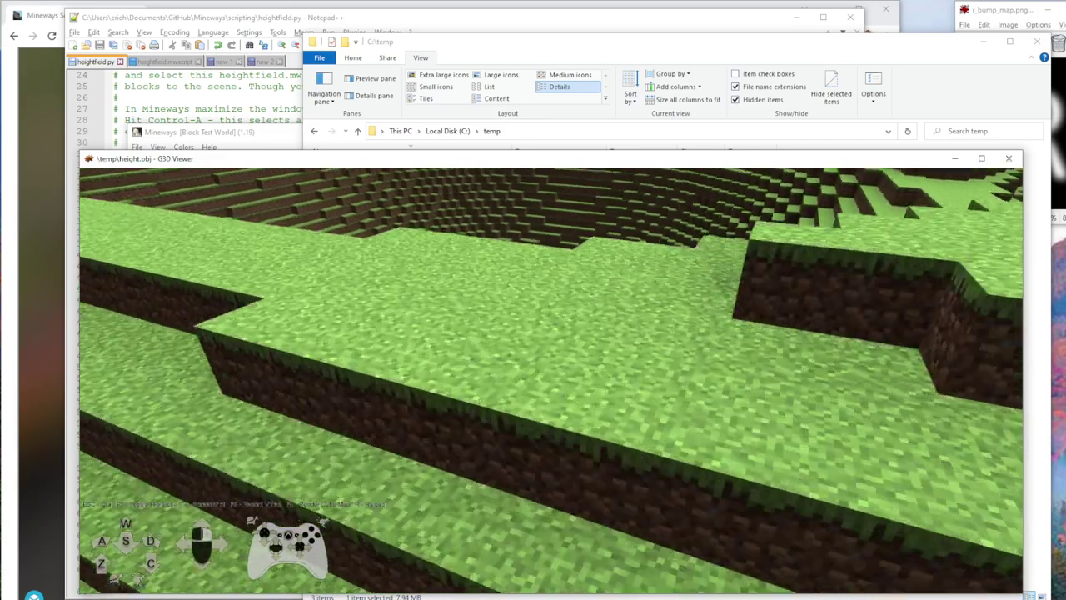
pyautogui.press('s')
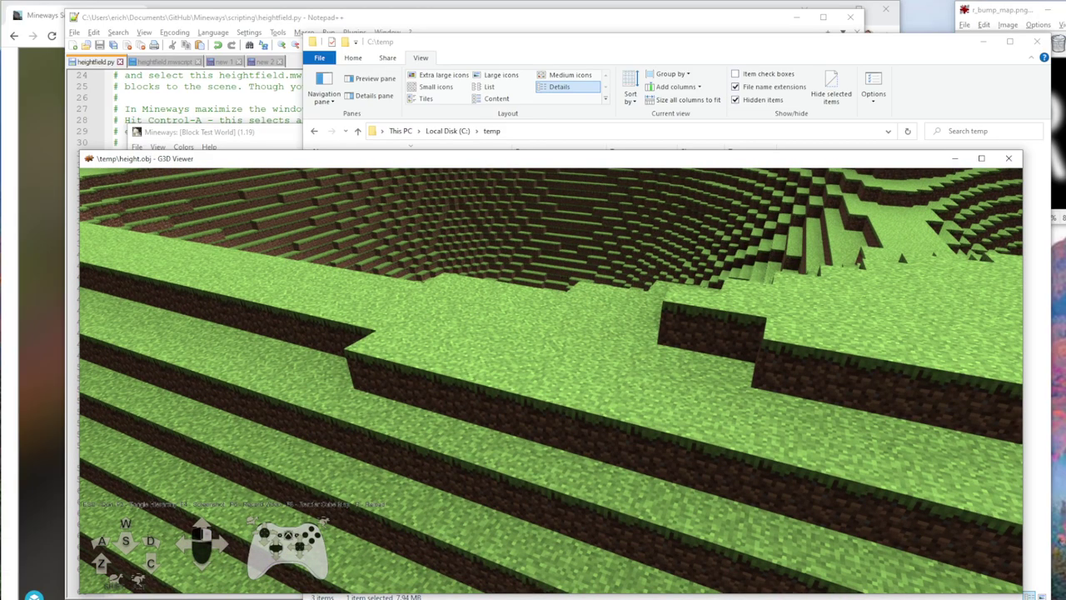
pyautogui.press('d')
pyautogui.moveTo(591, 379); pyautogui.dragTo(549, 400, button='right')
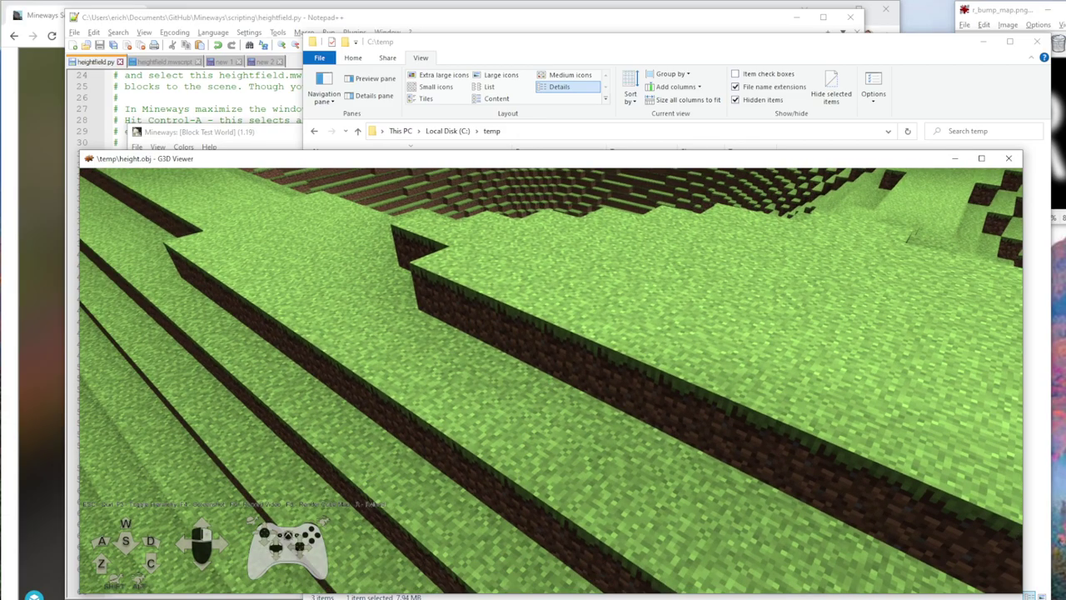
pyautogui.moveTo(879, 493); pyautogui.dragTo(551, 370, button='right')
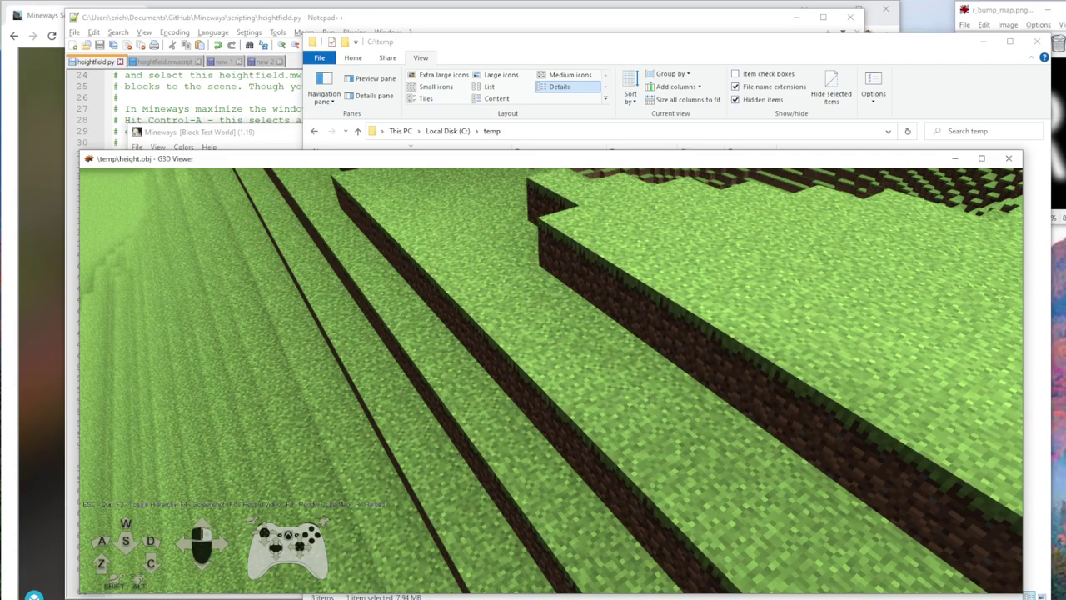
# - Examine the whole R-shaped terrain from a distance and from several angles
pyautogui.press('s')
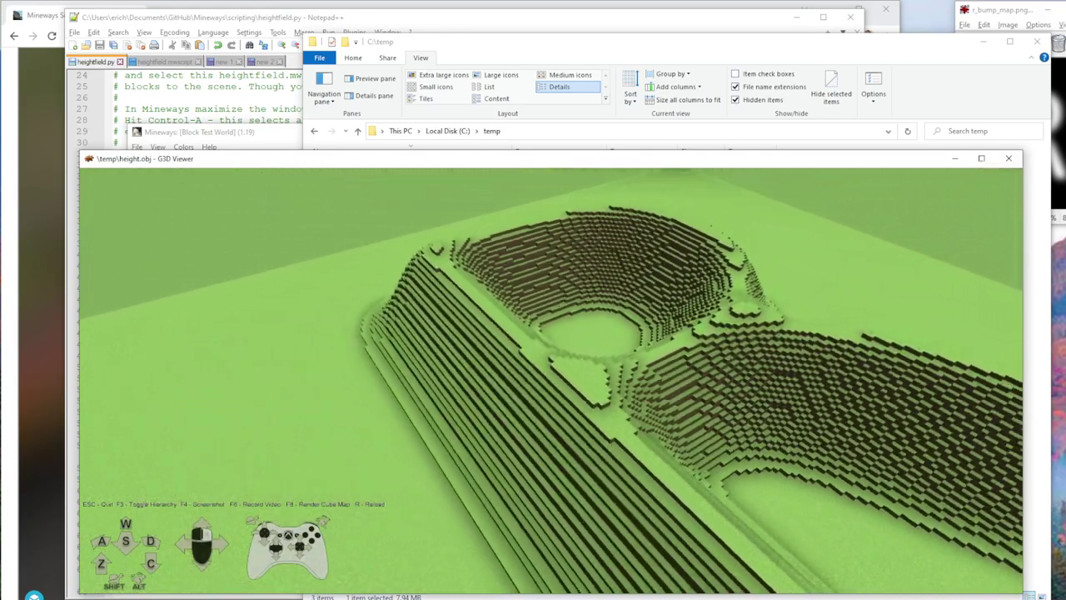
pyautogui.press('s')
pyautogui.moveTo(552, 383)
pyautogui.mouseDown(button='right')
pyautogui.moveTo(571, 433)
pyautogui.moveTo(575, 417)
pyautogui.moveTo(552, 383)
pyautogui.mouseUp(button='right')
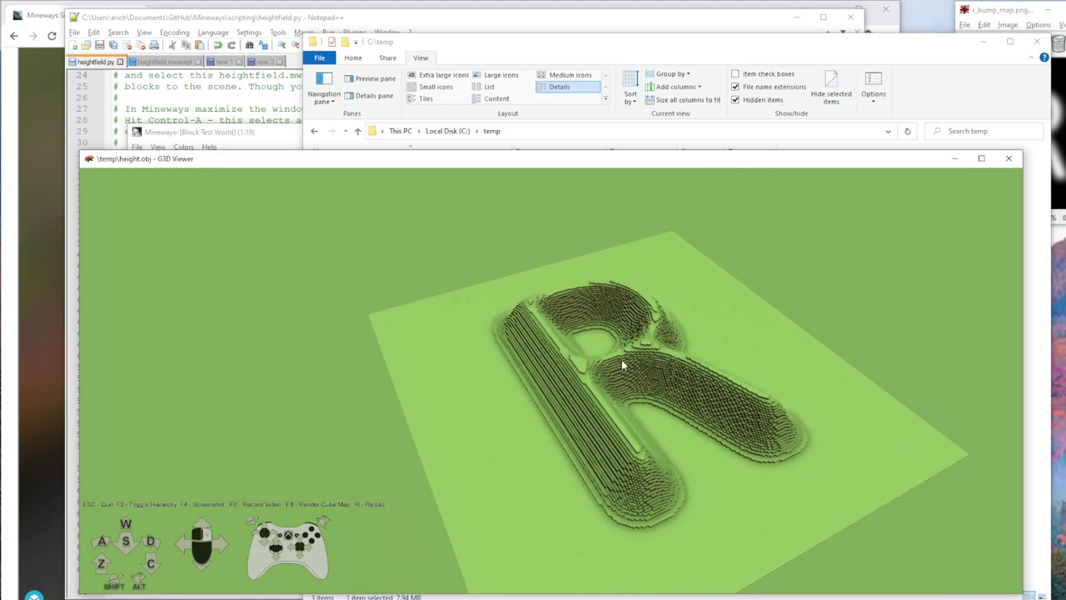
pyautogui.press('w')
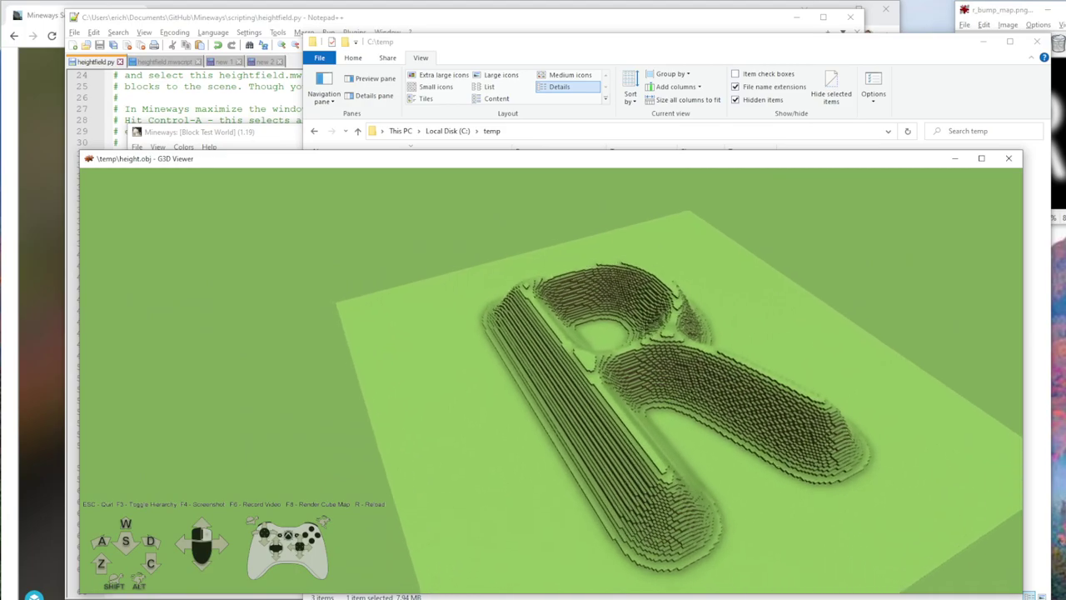
pyautogui.press('w')
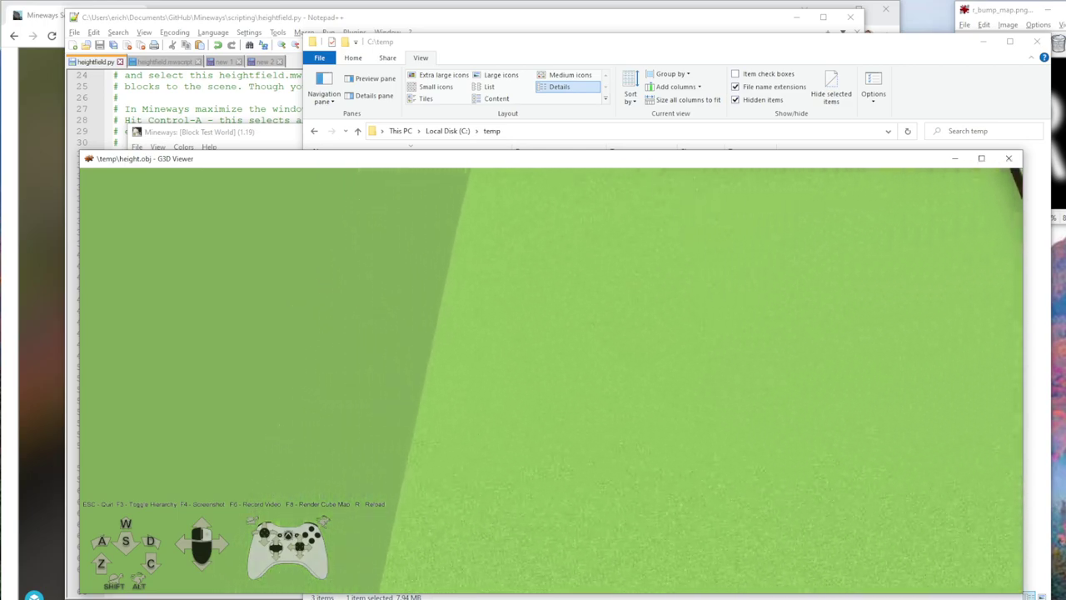
pyautogui.press('w')
pyautogui.moveTo(552, 384); pyautogui.dragTo(437, 520, button='right')
pyautogui.press('s')
pyautogui.press('z')
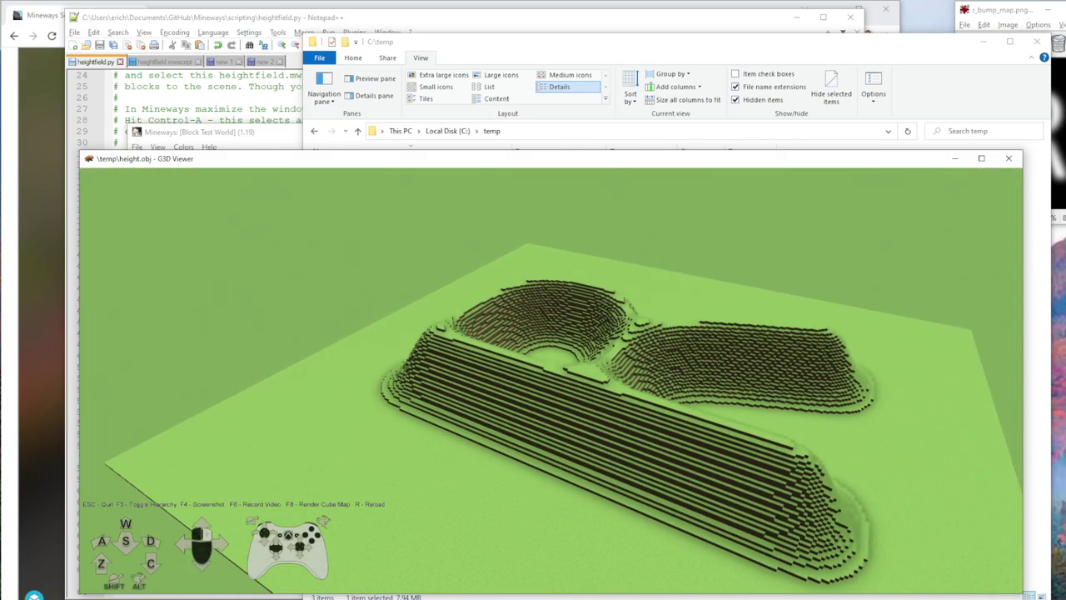
# - In Notepad++, change str(lowest) to str(h+lowest) in the grass block print line of heightfield.py and save the file
pyautogui.click(191, 21)
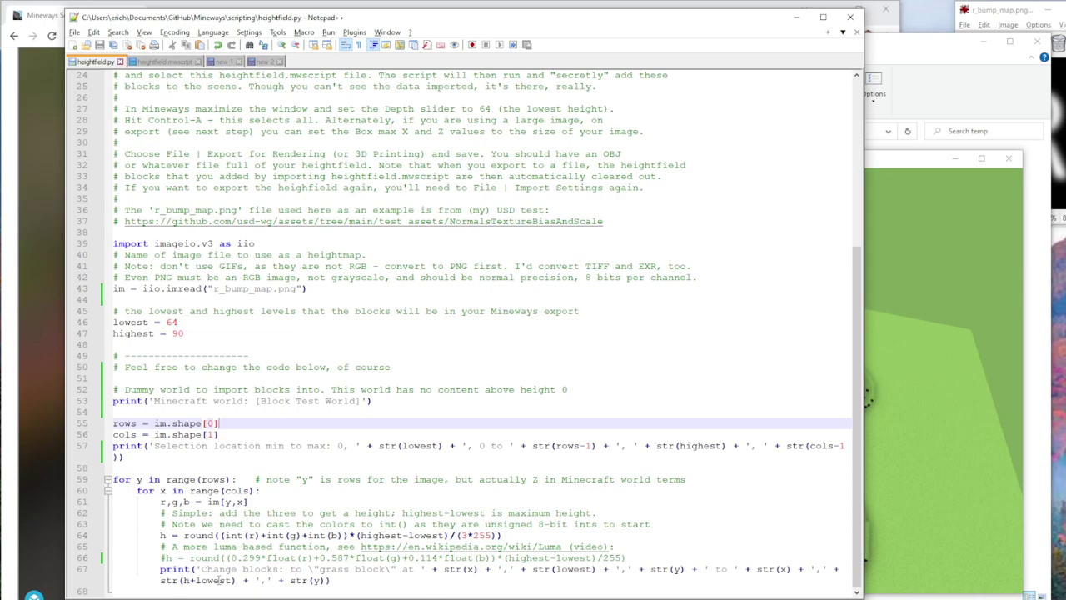
pyautogui.click(554, 570)
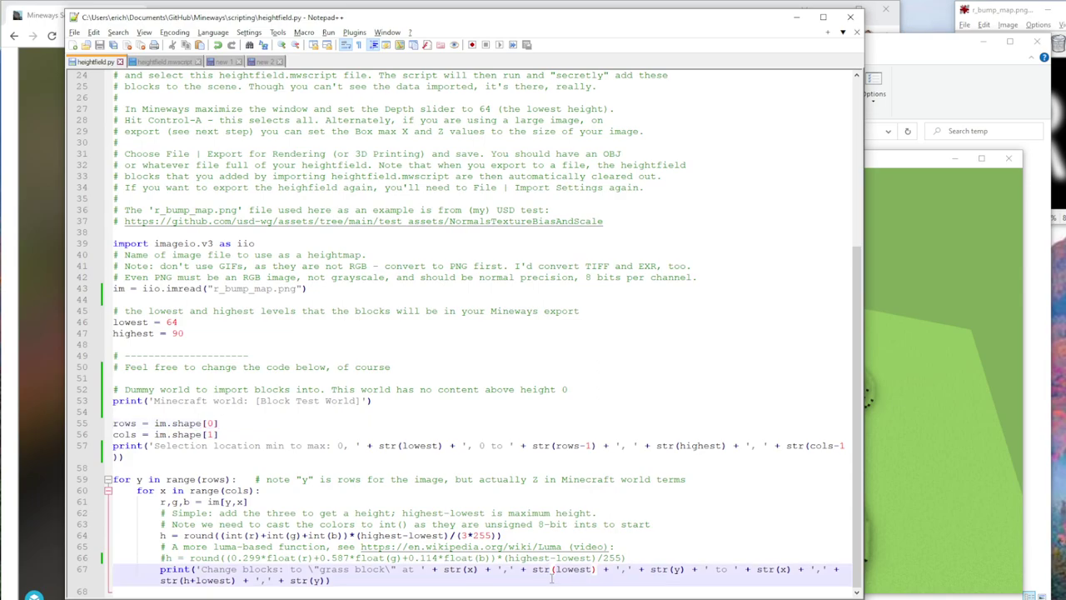
pyautogui.write('h+')
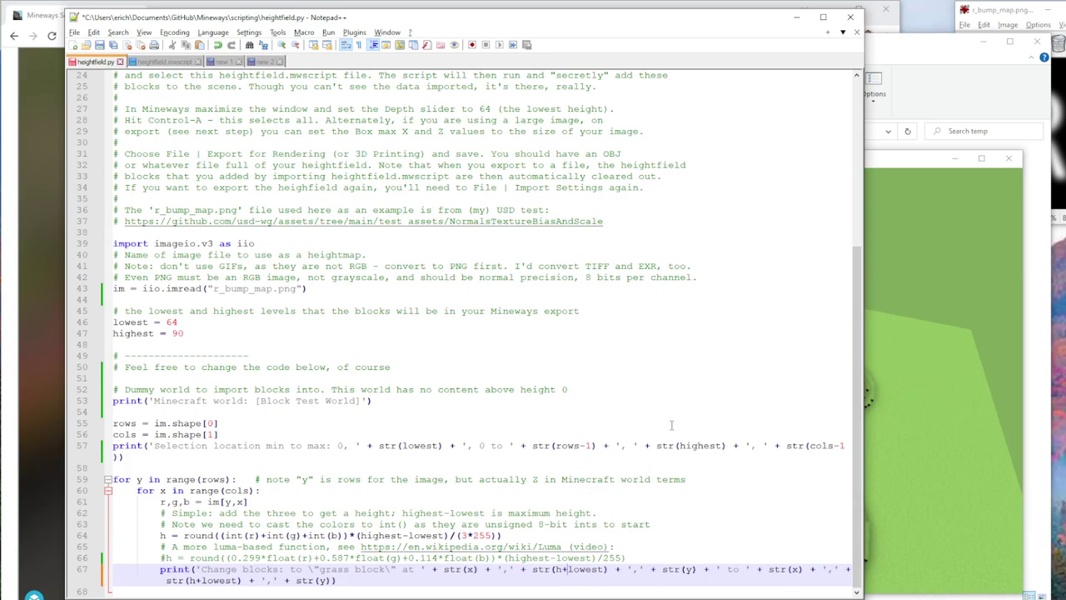
pyautogui.hotkey('ctrl', 's')
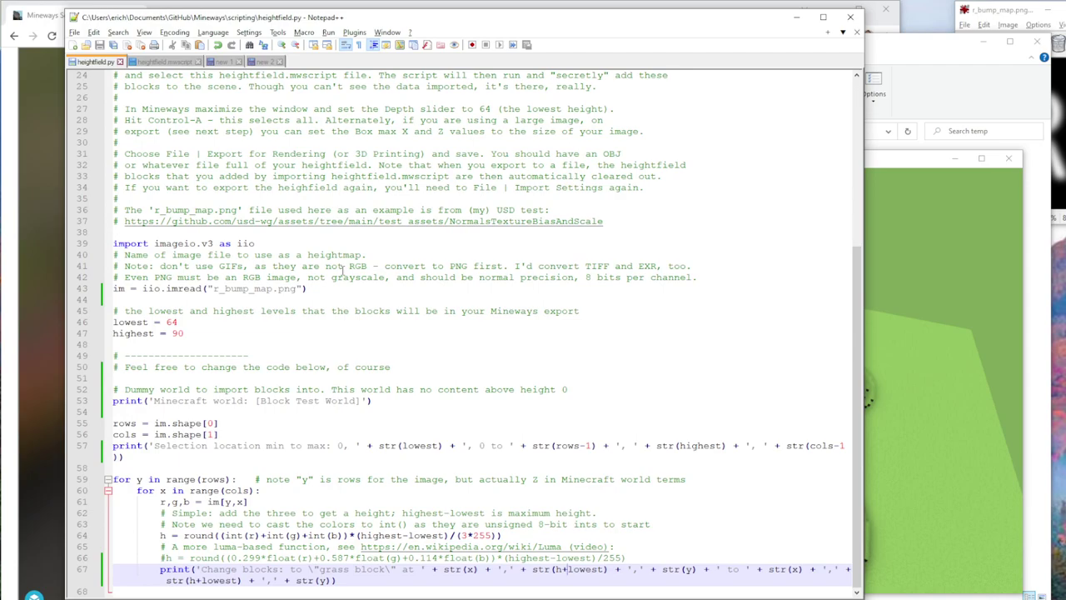
# - Rerun python heightfield.py > heightfield.mwscript in Anaconda Prompt and reload the regenerated script in Notepad++
pyautogui.hotkey('alt', 'Tab')
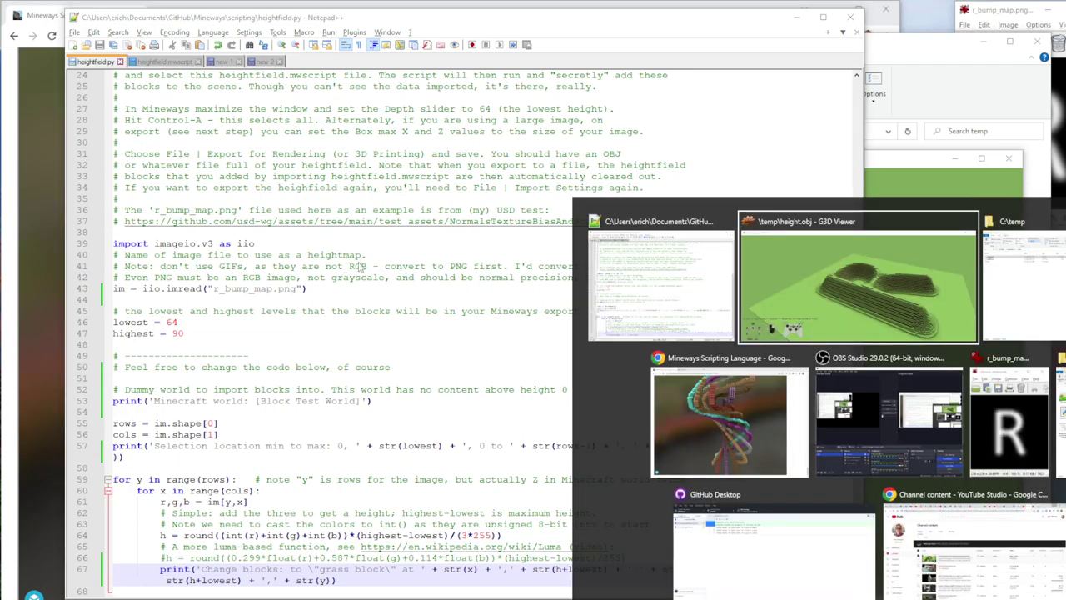
pyautogui.hotkey('alt', 'Tab')
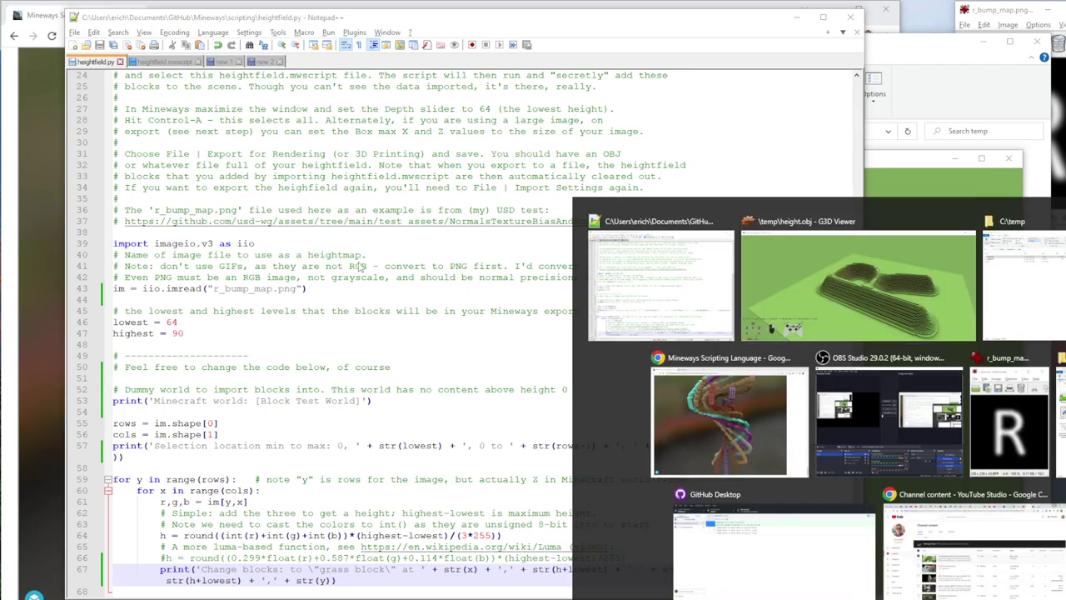
pyautogui.hotkey('alt', 'Tab')
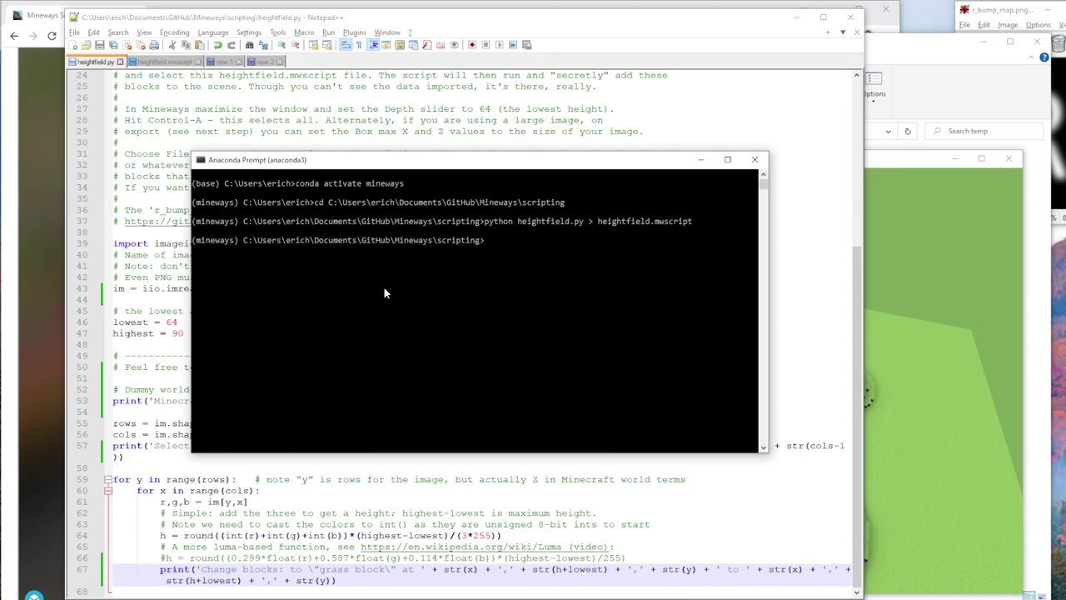
pyautogui.press('Up')
pyautogui.press('Return')
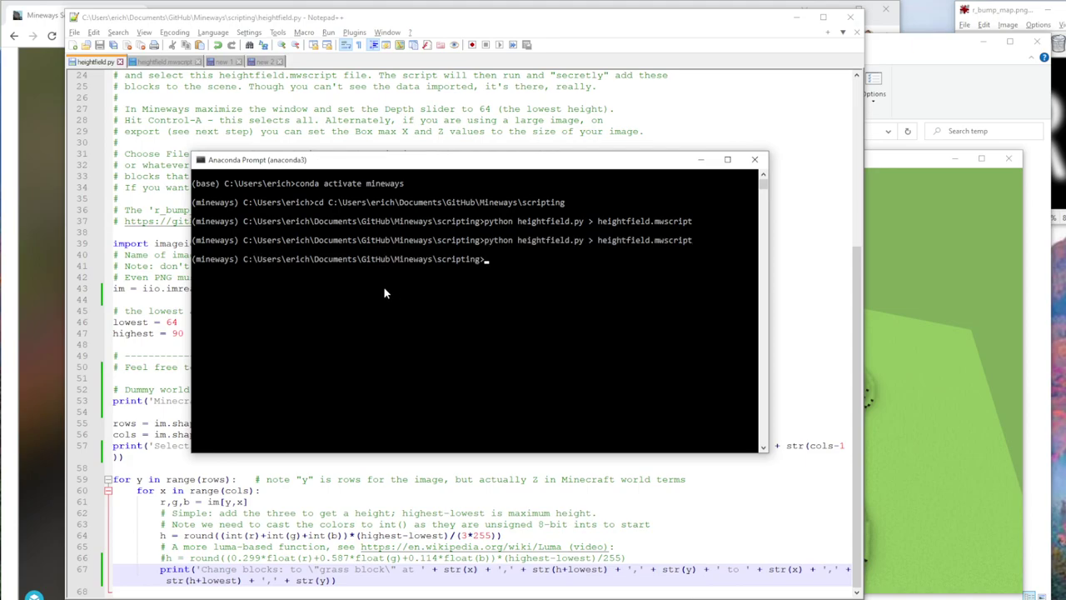
pyautogui.click(152, 63)
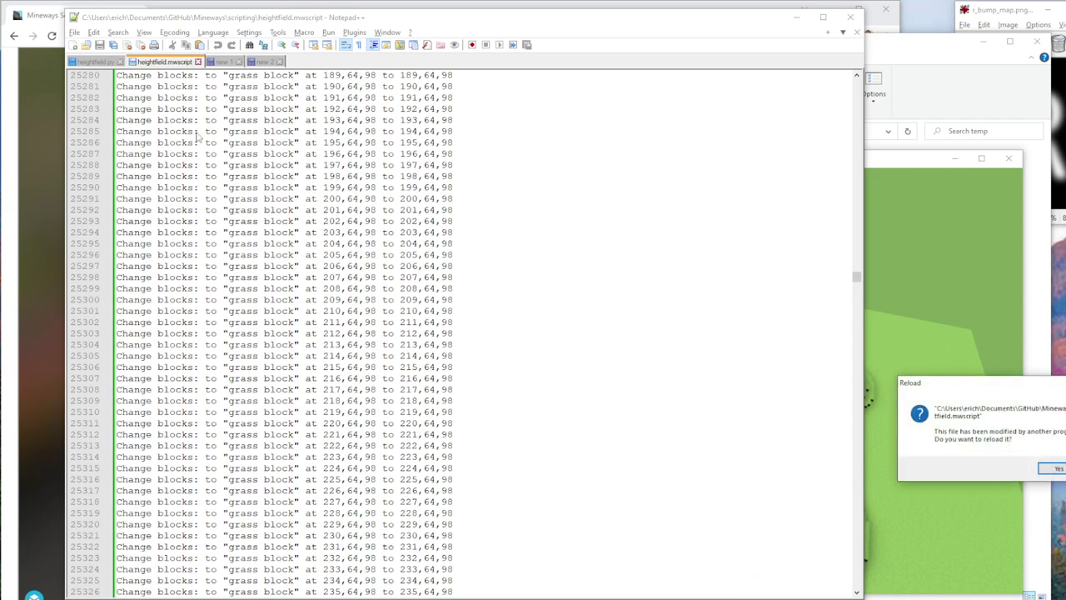
pyautogui.click(1044, 469)
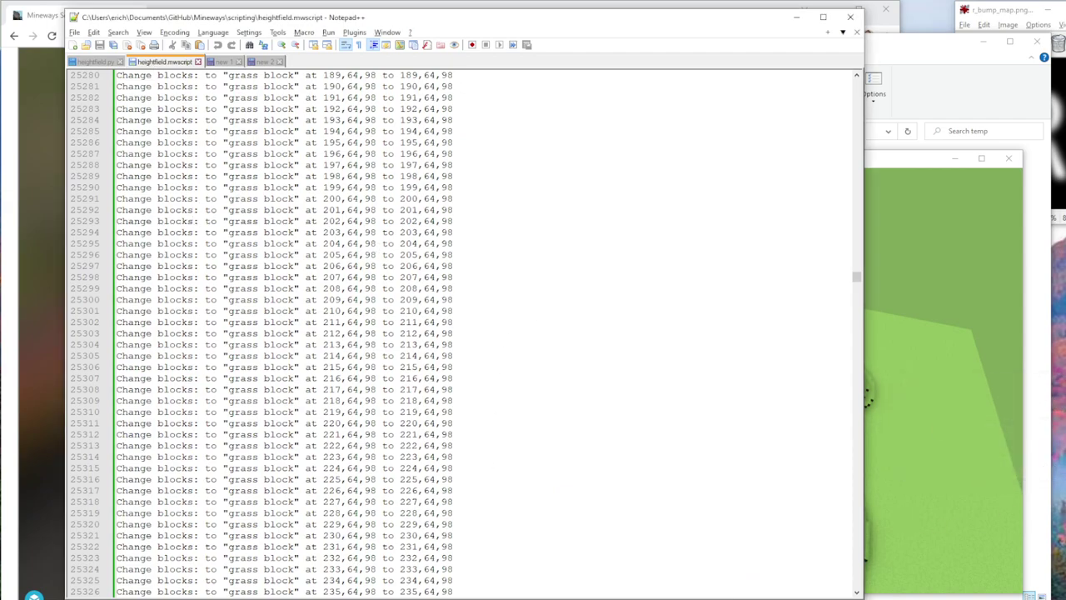
# - Switch to Mineways, import the regenerated heightfield.mwscript as settings and dismiss the completion message
pyautogui.hotkey('alt', 'Tab')
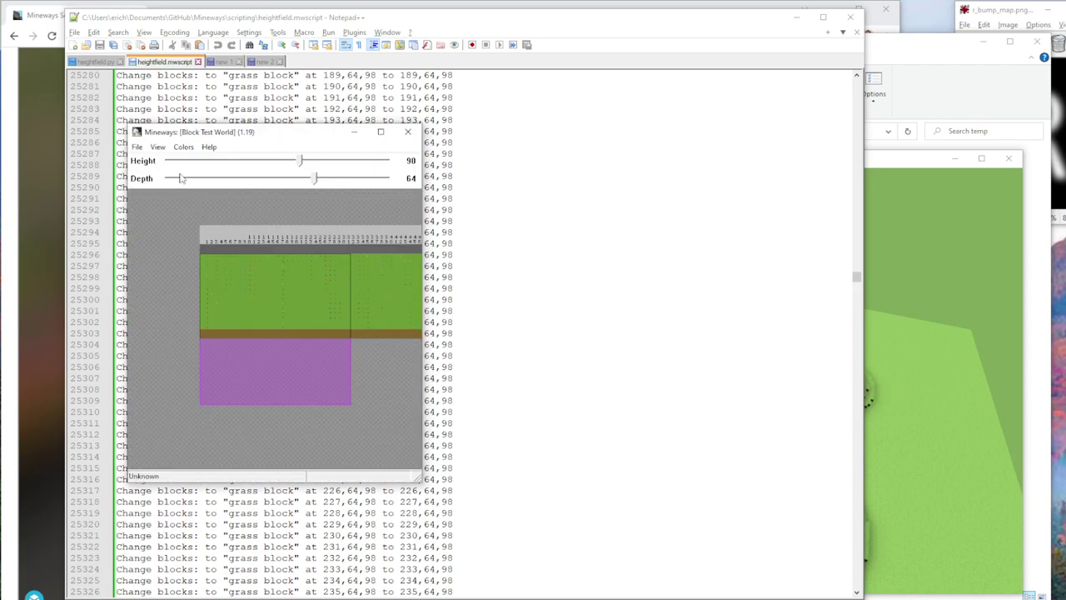
pyautogui.click(136, 148)
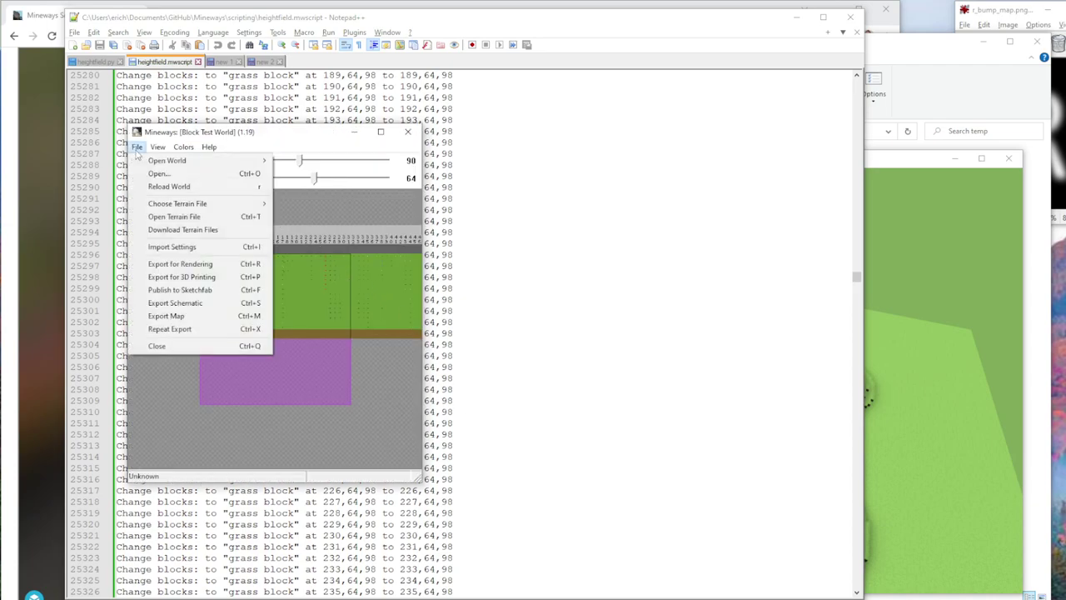
pyautogui.click(167, 245)
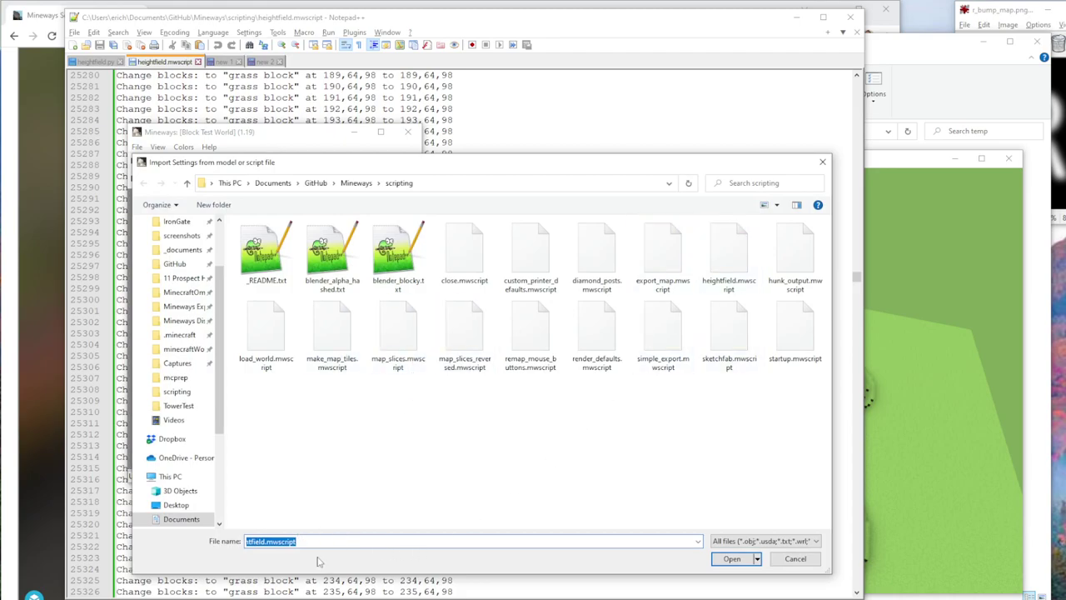
pyautogui.click(741, 558)
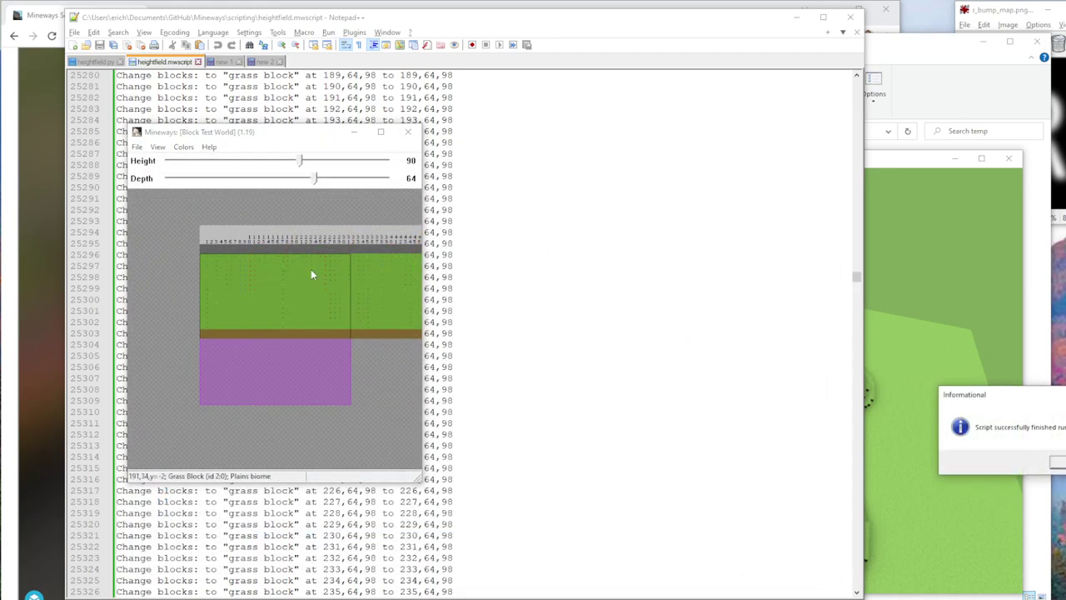
pyautogui.click(1058, 462)
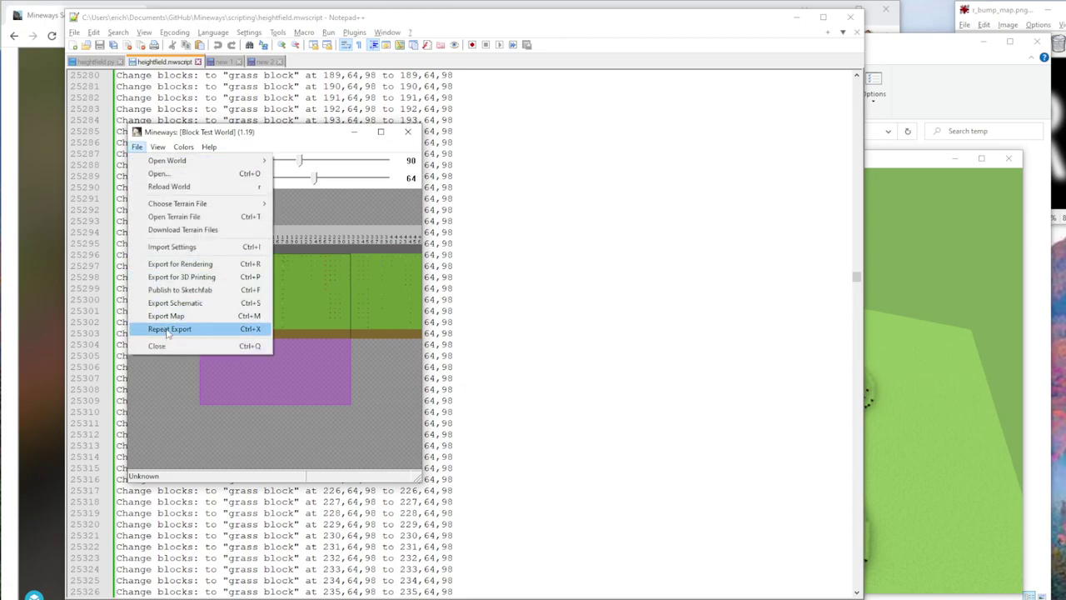
# - Repeat the last export in Mineways and reload height.obj in G3D Viewer
pyautogui.click(167, 330)
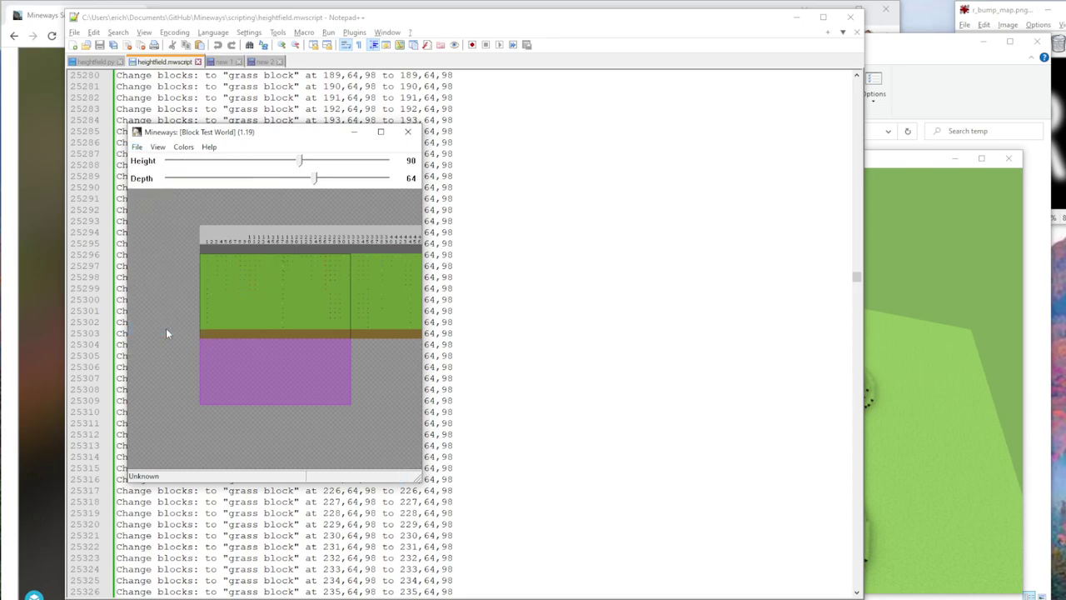
pyautogui.click(930, 265)
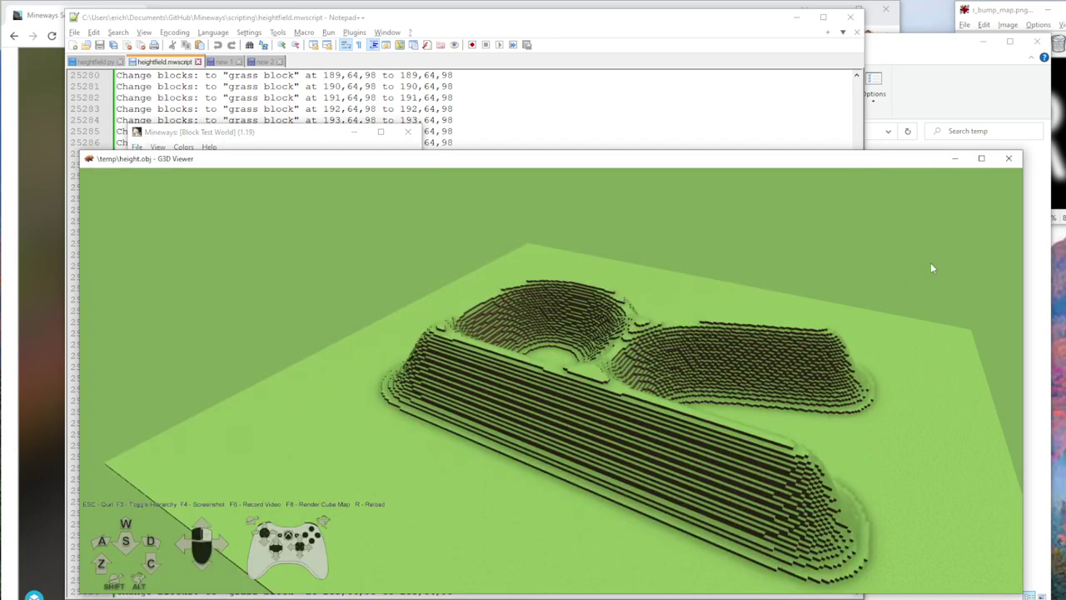
pyautogui.press('r')
# - Examine the reloaded R model overall and the stepped walls around its hollows up close
pyautogui.press('s')
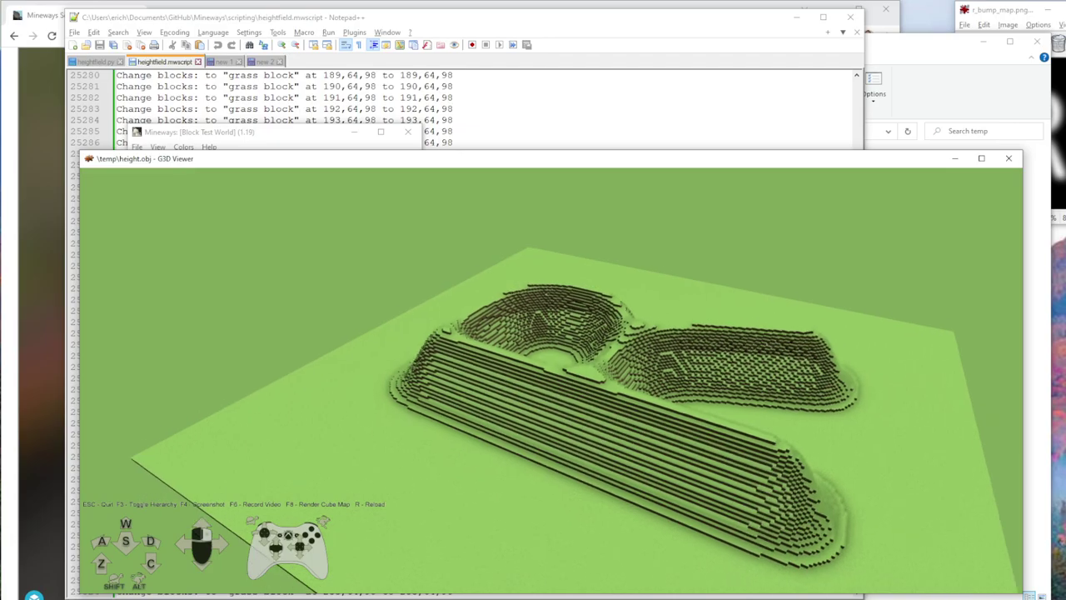
pyautogui.press('w')
pyautogui.press('w')
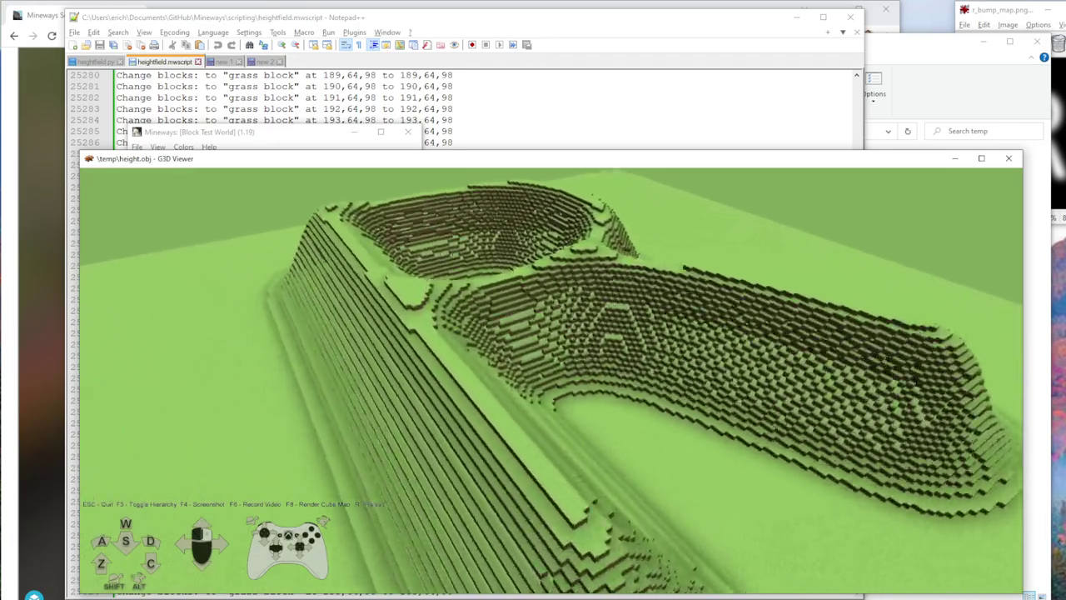
pyautogui.press('w')
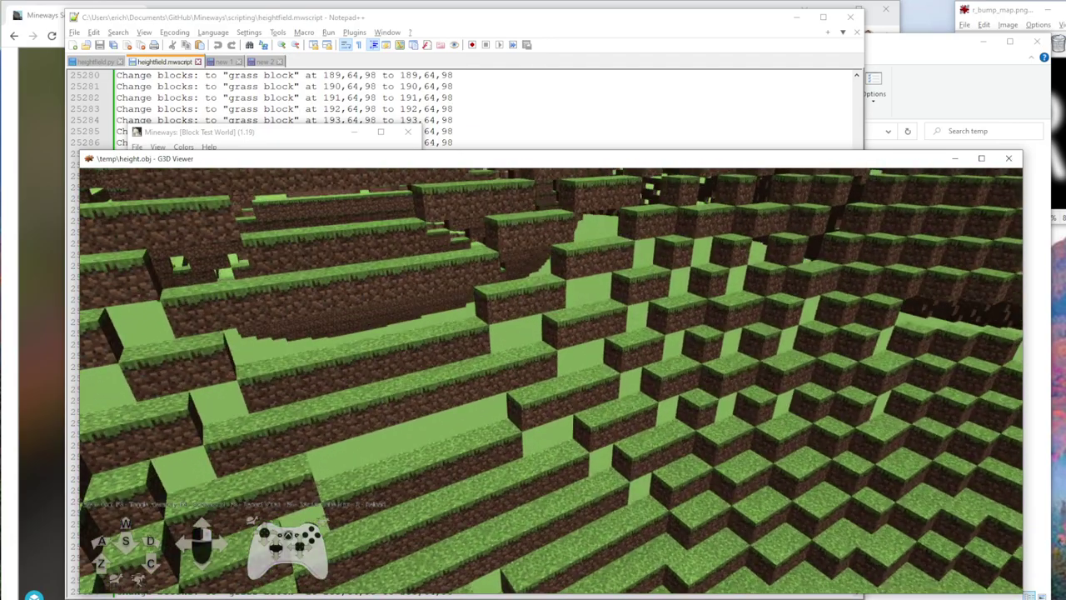
pyautogui.press('s')
pyautogui.press('w')
pyautogui.press('s')
pyautogui.press('s')
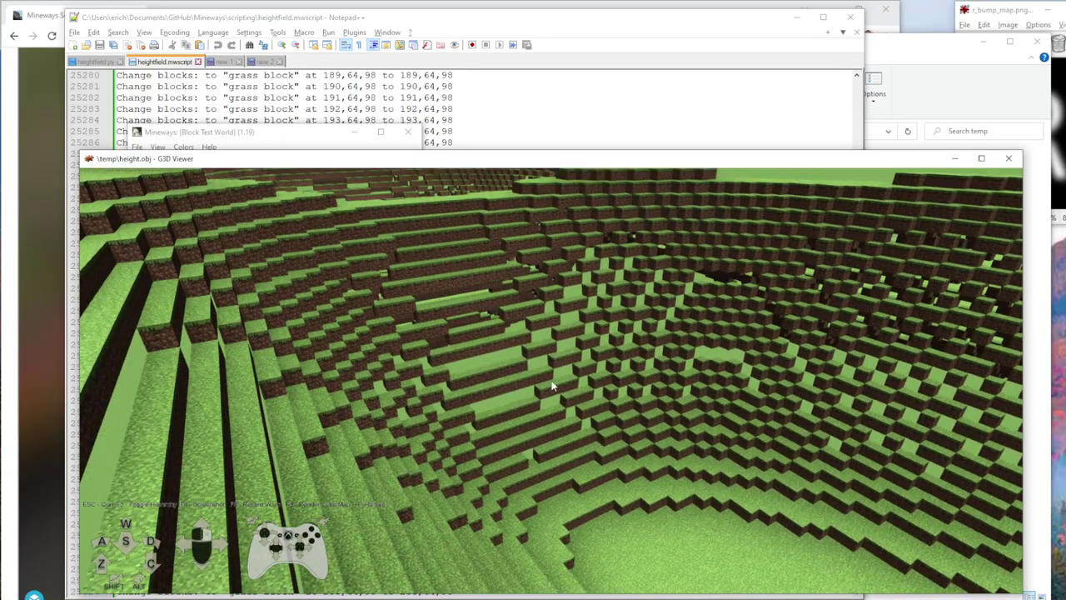
# - Inspect the spaces between blocks on the steep slopes, and view the letter from a low side angle
pyautogui.press('w')
pyautogui.press('w')
pyautogui.moveTo(493, 500); pyautogui.dragTo(493, 402, button='right')
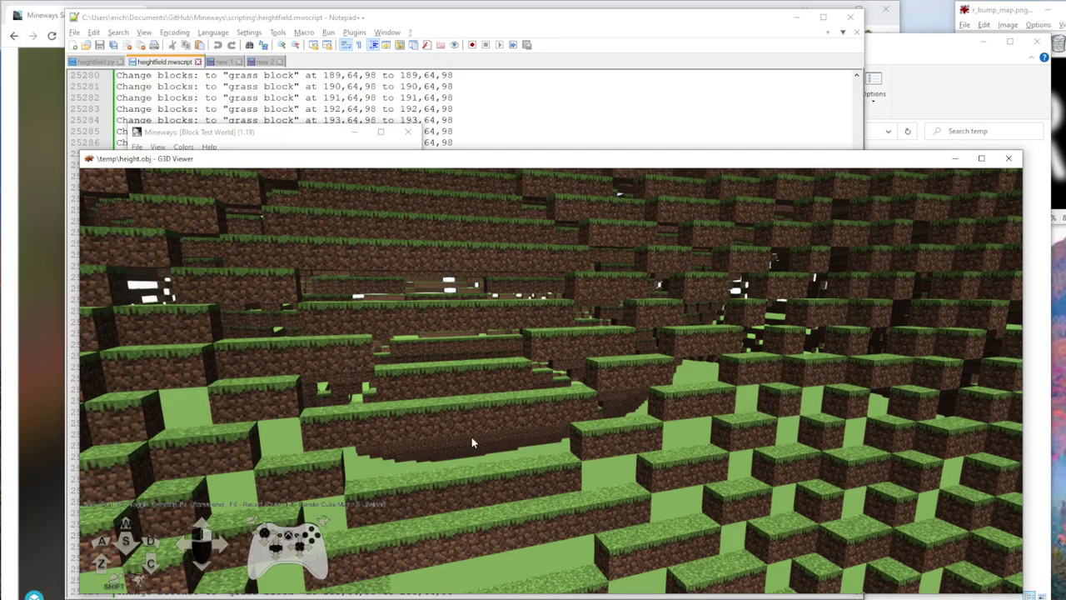
pyautogui.press('s')
pyautogui.moveTo(470, 441)
pyautogui.mouseDown(button='right')
pyautogui.moveTo(470, 409)
pyautogui.moveTo(399, 400)
pyautogui.moveTo(333, 525)
pyautogui.moveTo(334, 292)
pyautogui.moveTo(350, 275)
pyautogui.moveTo(308, 271)
pyautogui.moveTo(304, 349)
pyautogui.moveTo(291, 367)
pyautogui.moveTo(471, 446)
pyautogui.mouseUp(button='right')
pyautogui.press('w')
pyautogui.press('s')
pyautogui.press('s')
pyautogui.press('z')
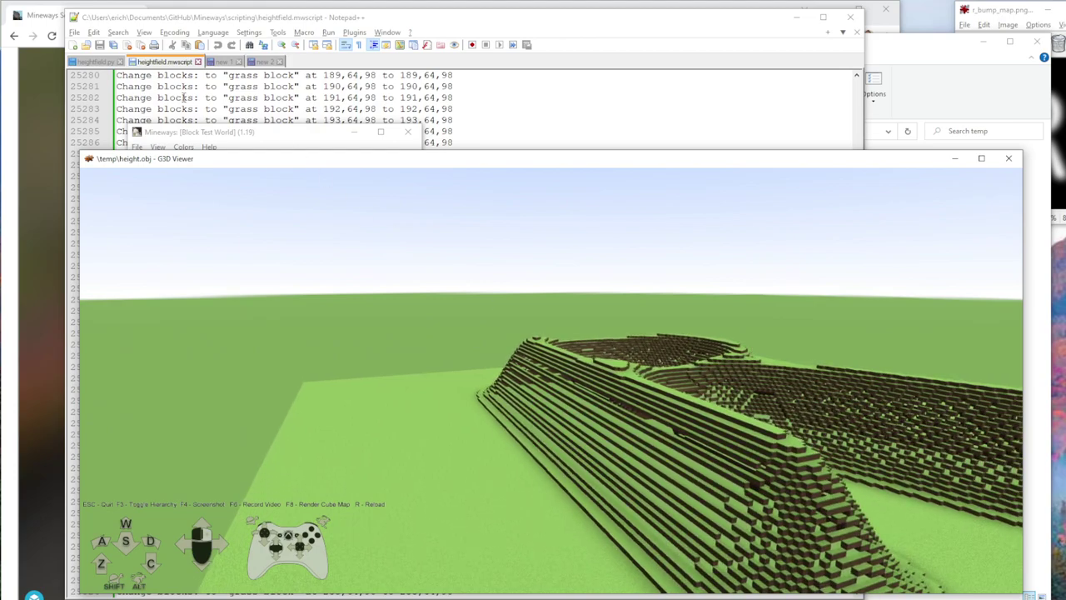
# - Switch to heightfield.py in Notepad++ and review the h+lowest start height in the block-printing line and the usage comments
pyautogui.click(94, 64)
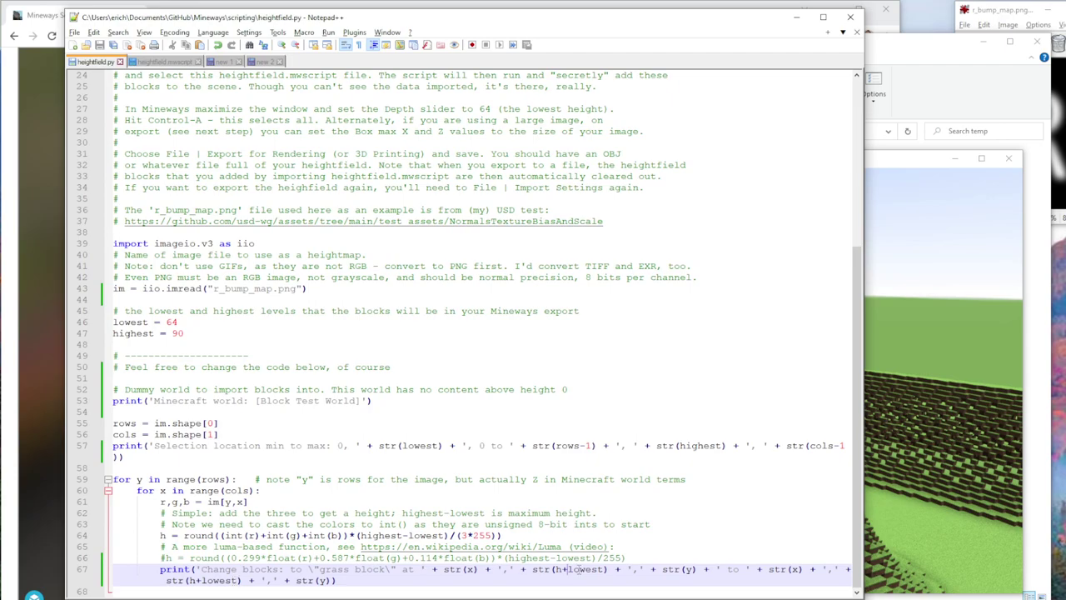
pyautogui.moveTo(556, 569); pyautogui.dragTo(604, 569)
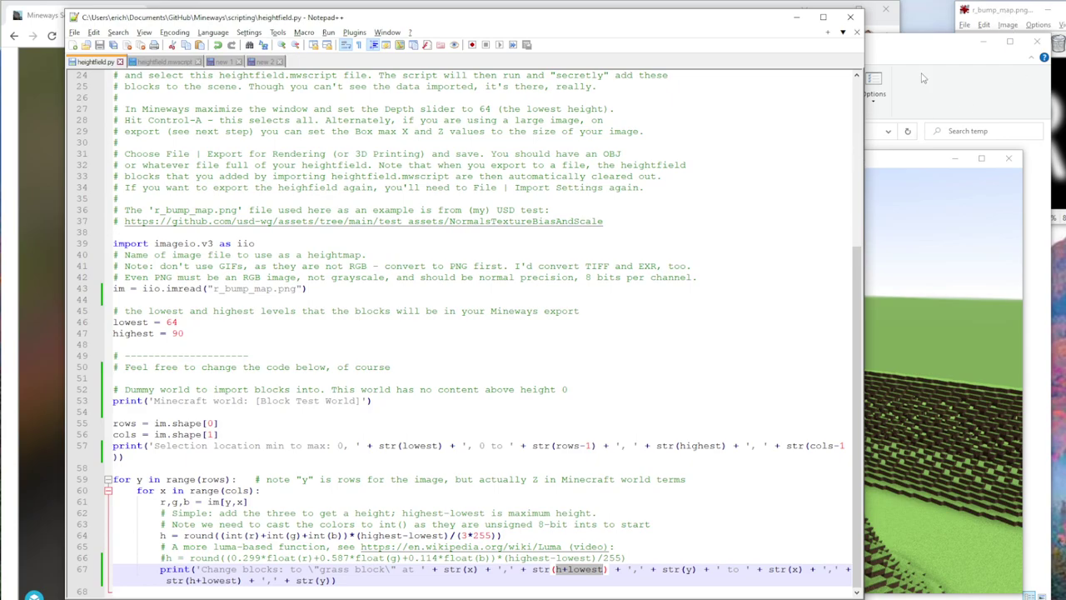
pyautogui.scroll(3, 419, 230)
pyautogui.scroll(4, 420, 231)
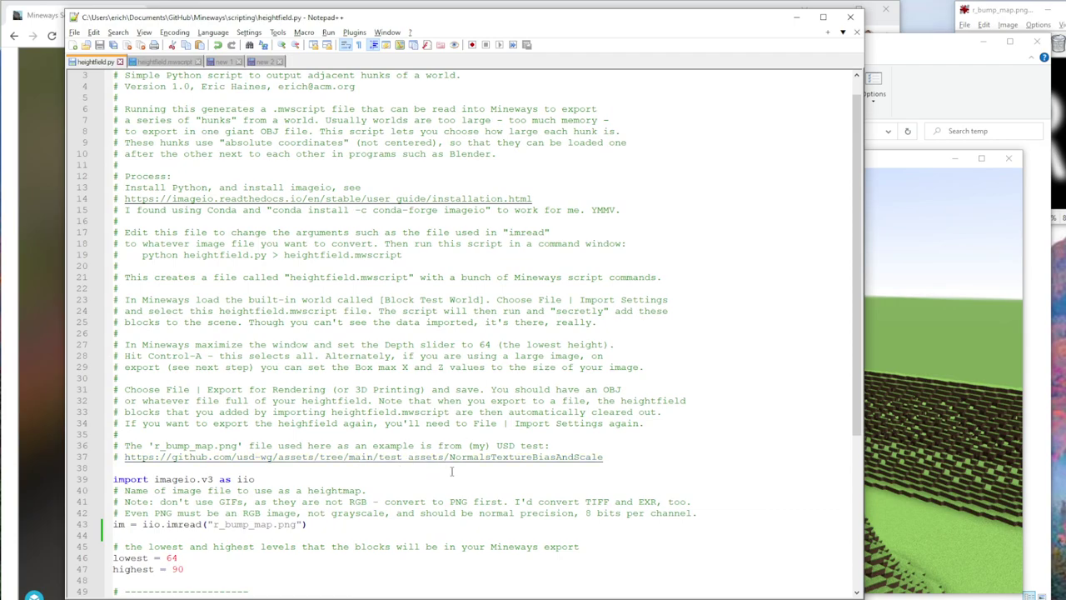
pyautogui.scroll(-3, 451, 470)
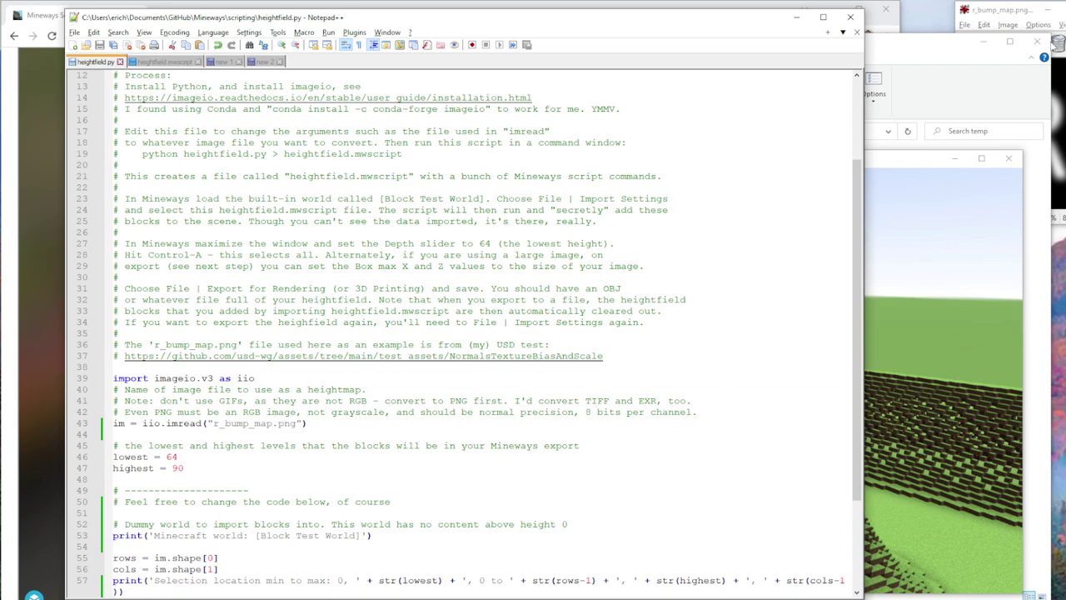
# - Check the R heightmap image, and highlight its file name r_bump_map.png in the script's imread line
pyautogui.click(1020, 15)
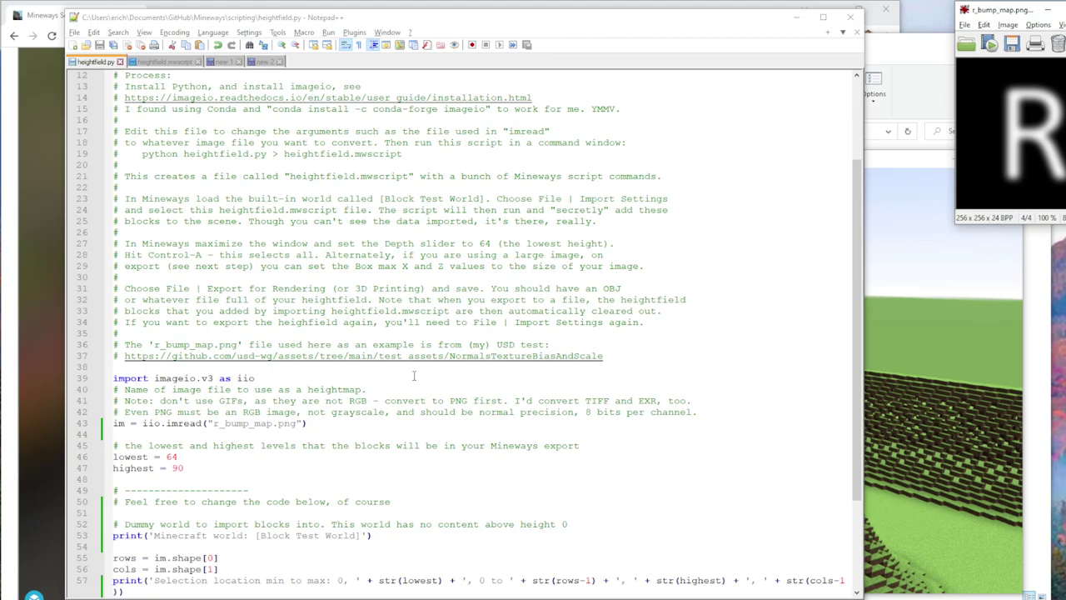
pyautogui.click(391, 333)
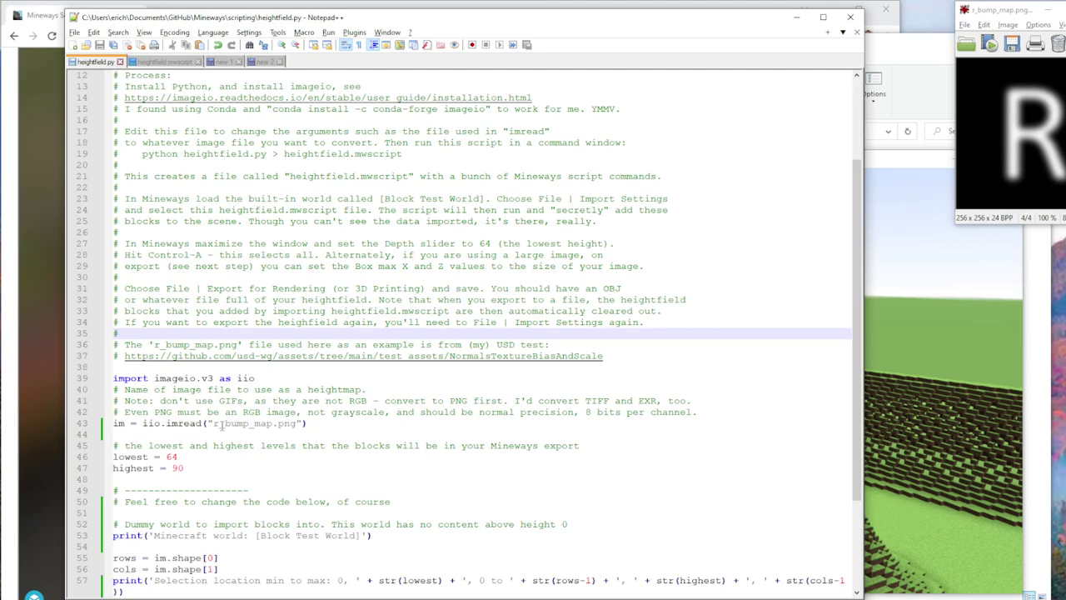
pyautogui.moveTo(213, 424); pyautogui.dragTo(296, 423)
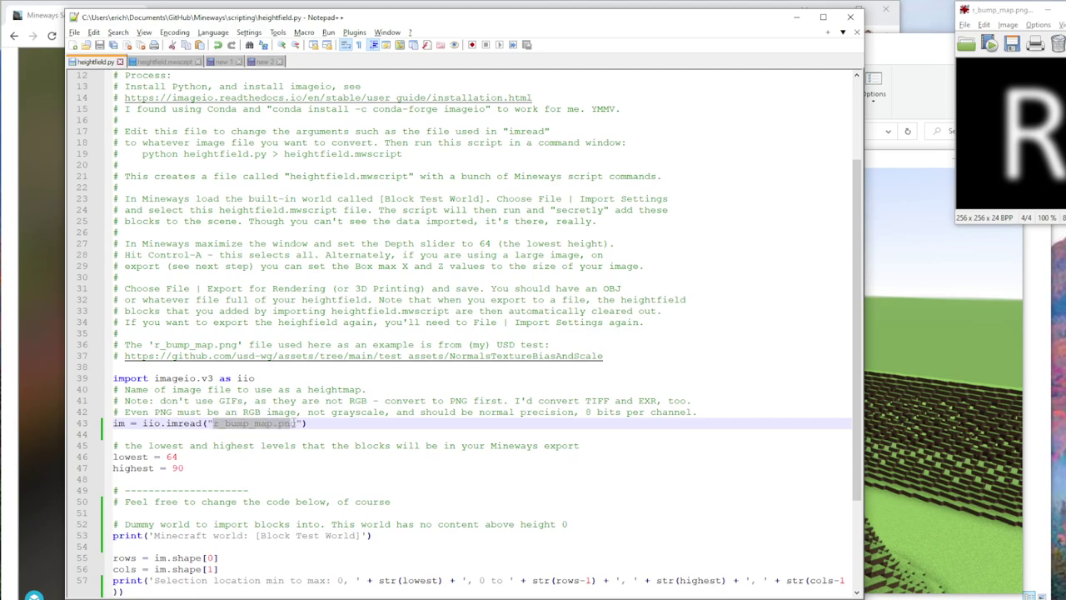
# - Undo the last edit in the script's block-printing line so each column starts at lowest, and save heightfield.py
pyautogui.scroll(-4, 333, 406)
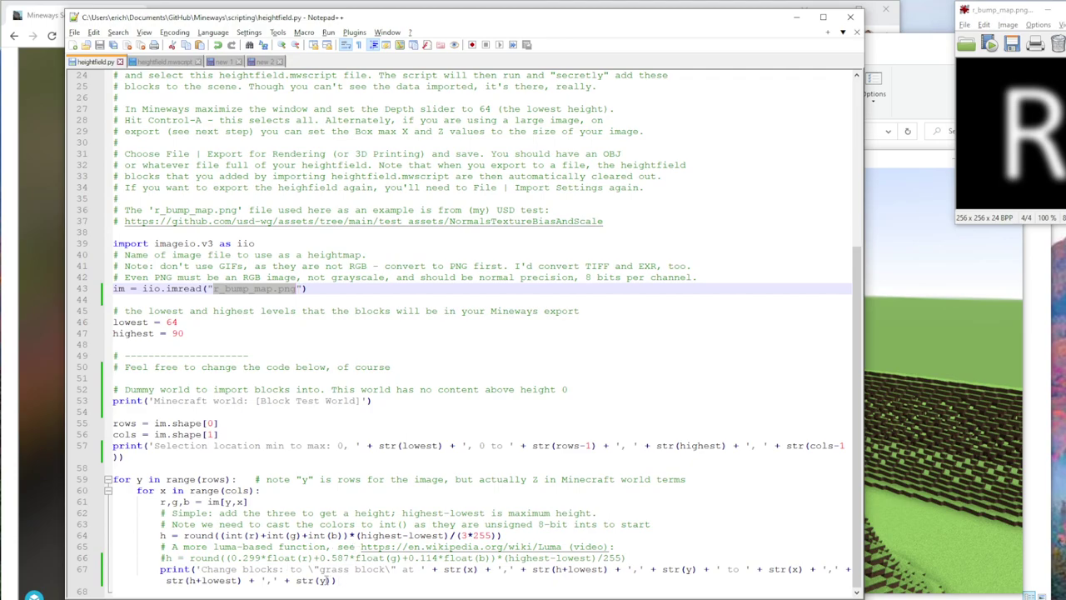
pyautogui.click(112, 570)
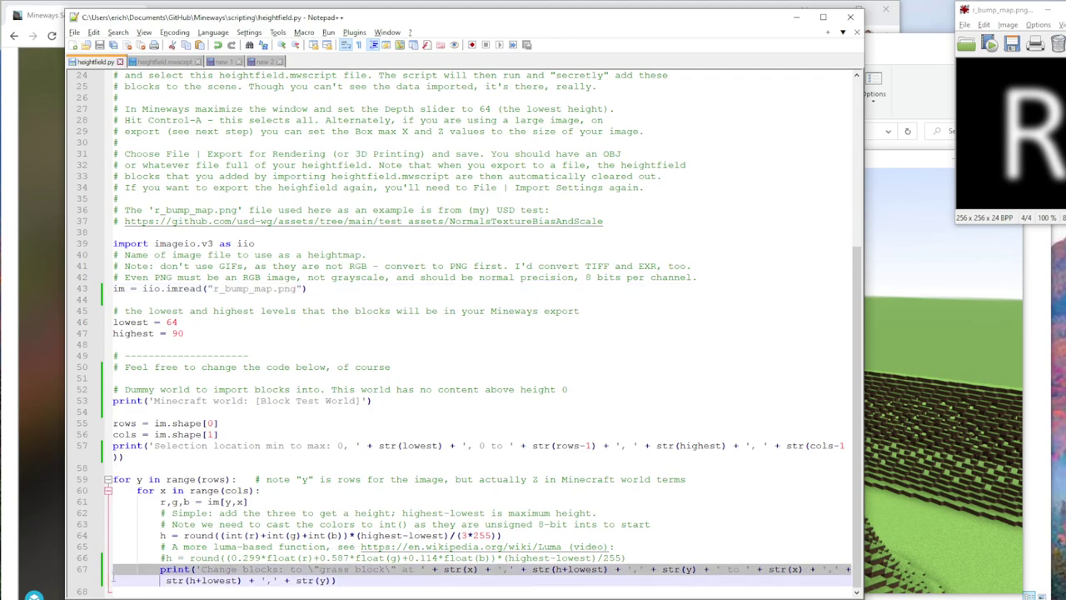
pyautogui.moveTo(113, 578); pyautogui.dragTo(113, 587)
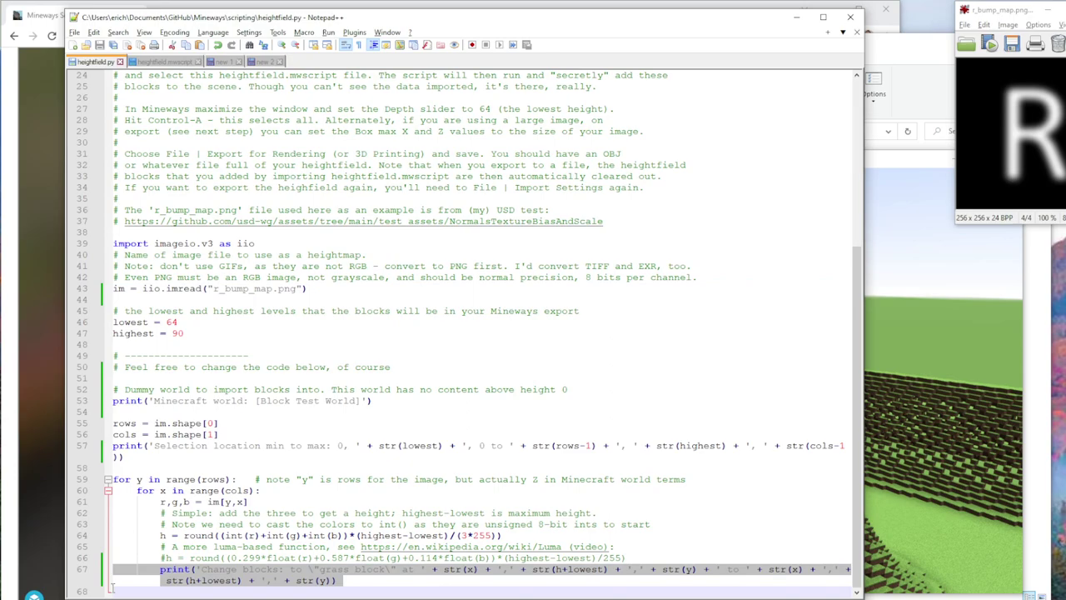
pyautogui.click(284, 557)
pyautogui.hotkey('ctrl', 'z')
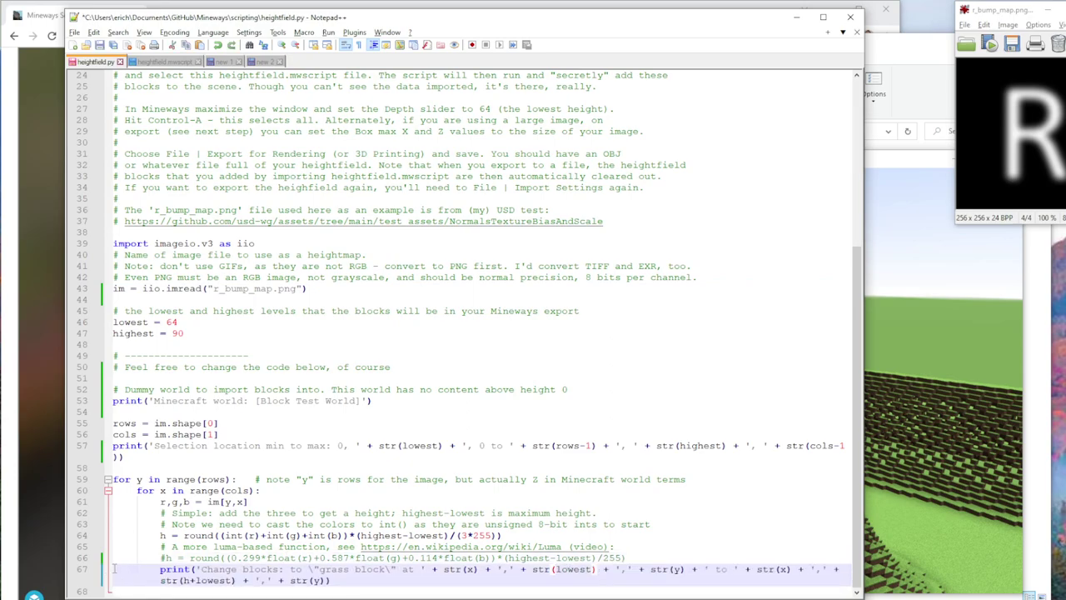
pyautogui.click(241, 558)
pyautogui.hotkey('ctrl', 's')
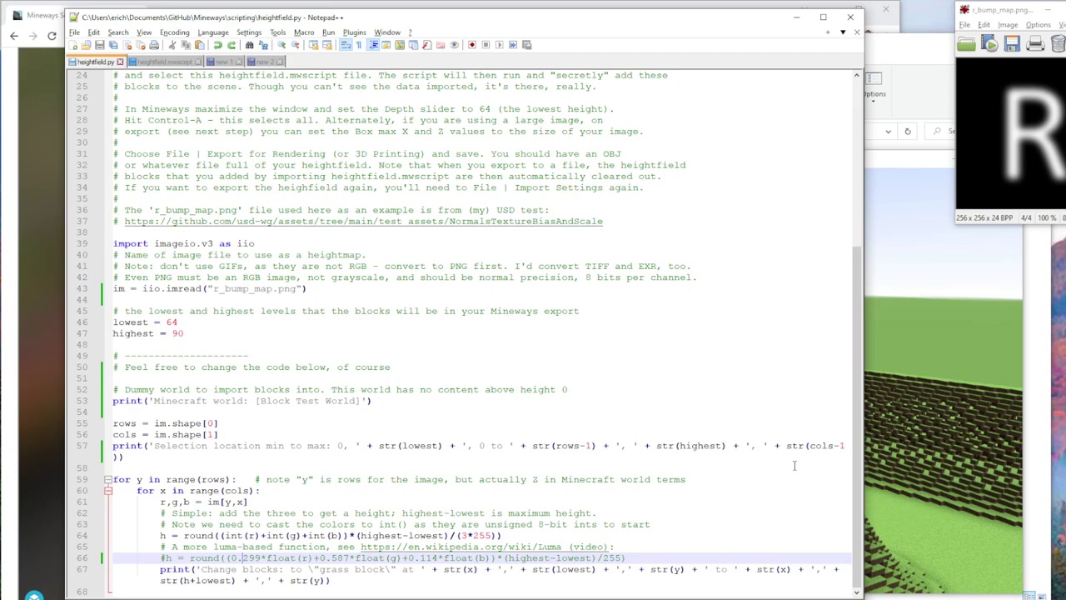
# - View the height.obj model in G3D Viewer once more and return to heightfield.py in Notepad++
pyautogui.click(937, 270)
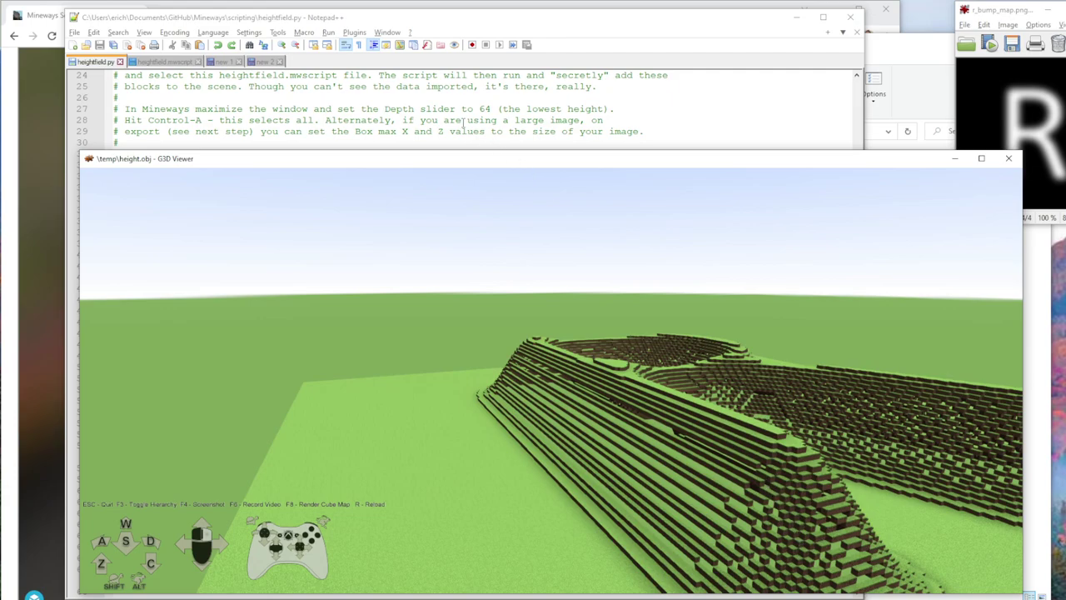
pyautogui.click(452, 96)
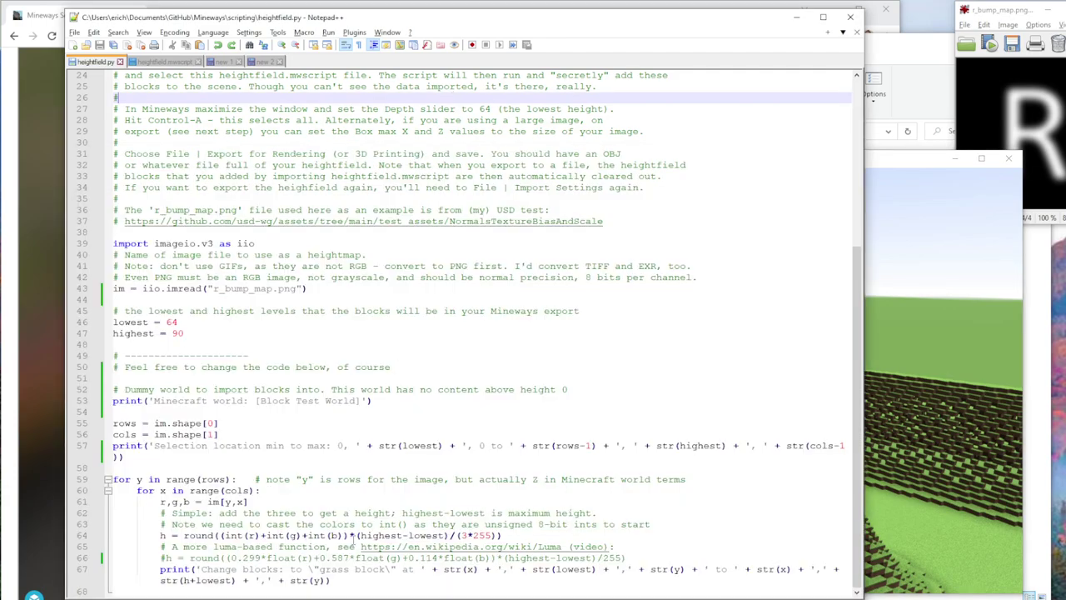